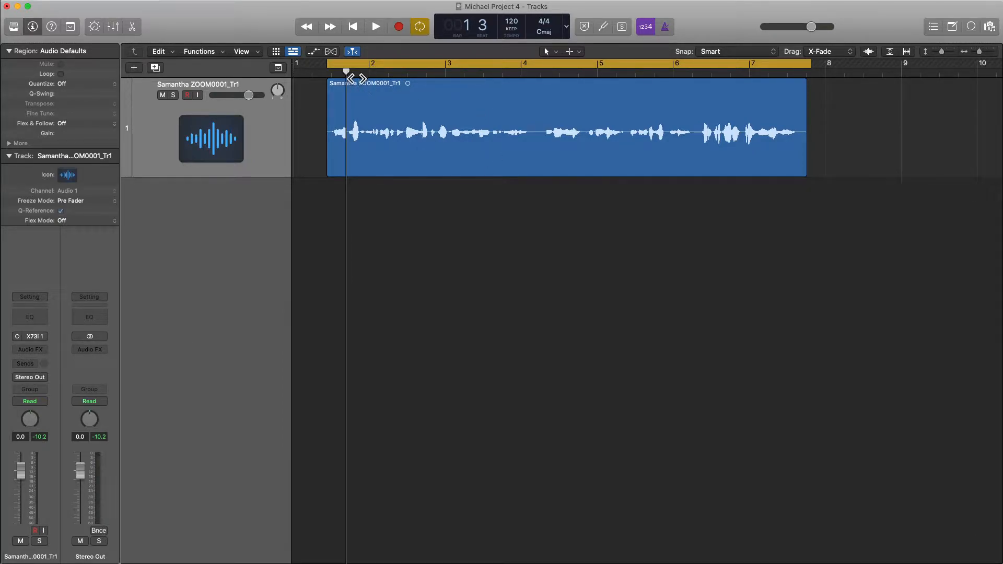
Play the unprocessed vocal region from its start to hear how it sounds.
{"action": "left_click_drag", "start_coordinate": [353, 80], "coordinate": [338, 81]}
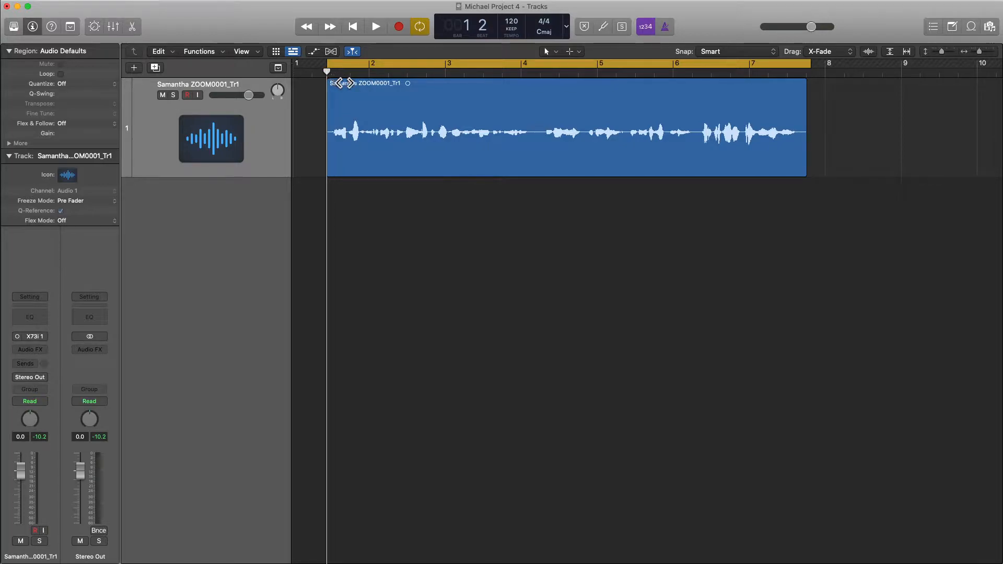
{"action": "key", "text": "space"}
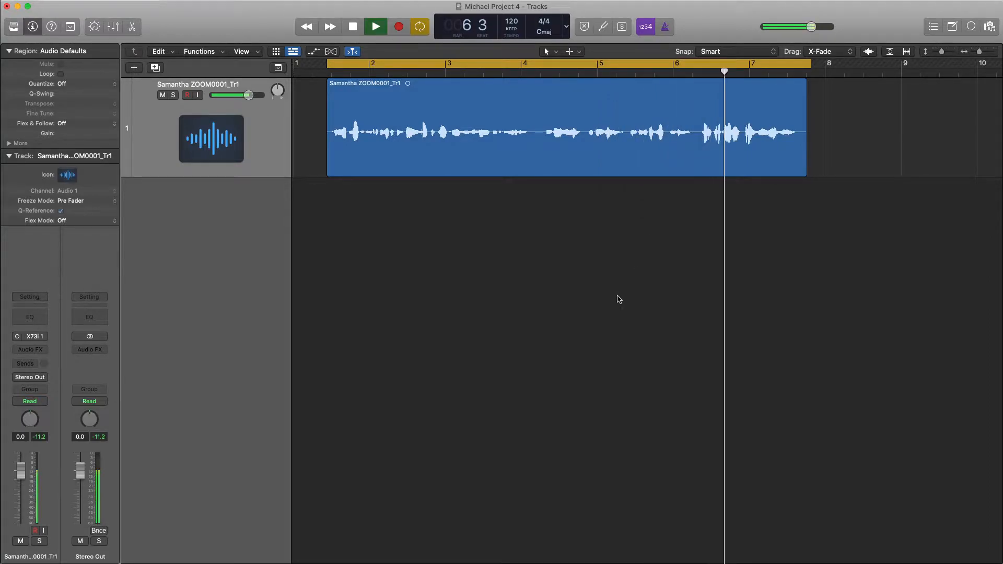
{"action": "key", "text": "space"}
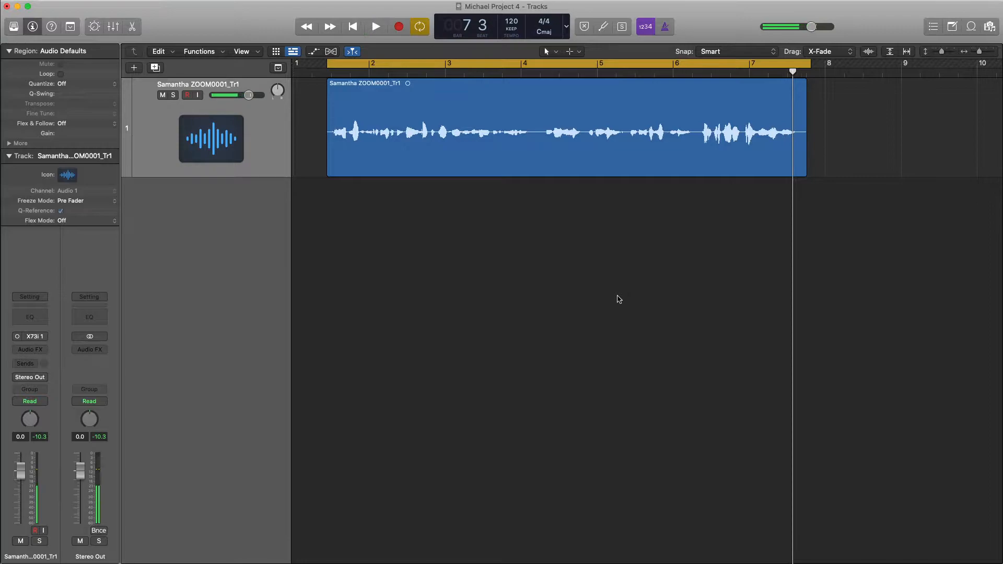
Insert a Channel EQ on the vocal track.
{"action": "left_click", "coordinate": [30, 350]}
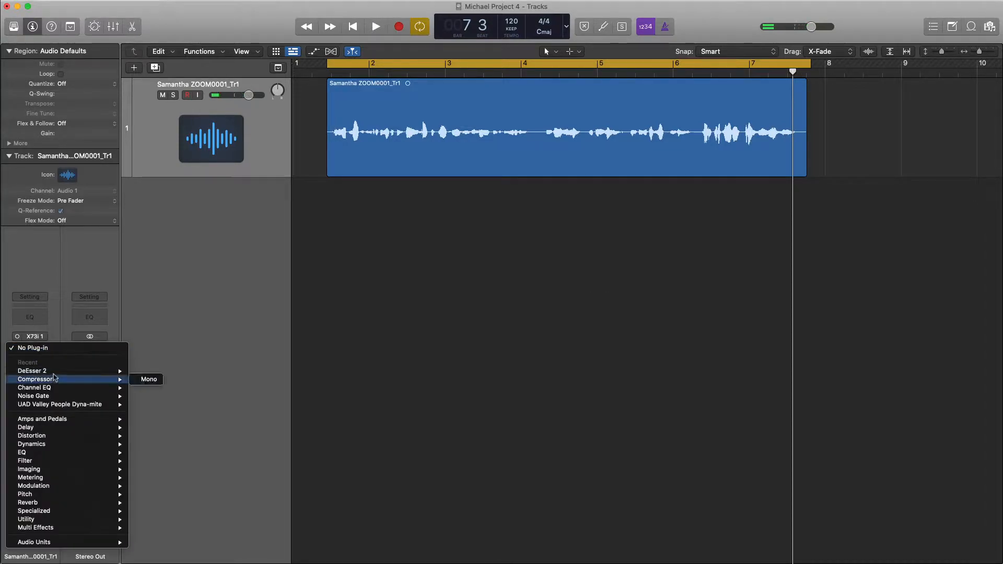
{"action": "mouse_move", "coordinate": [60, 375]}
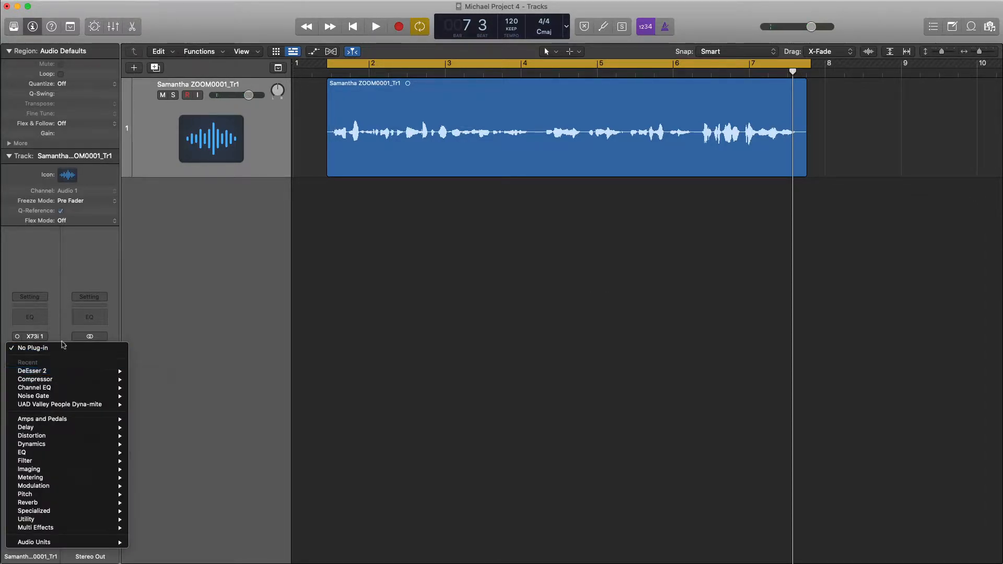
{"action": "left_click", "coordinate": [62, 305]}
{"action": "left_click", "coordinate": [44, 318]}
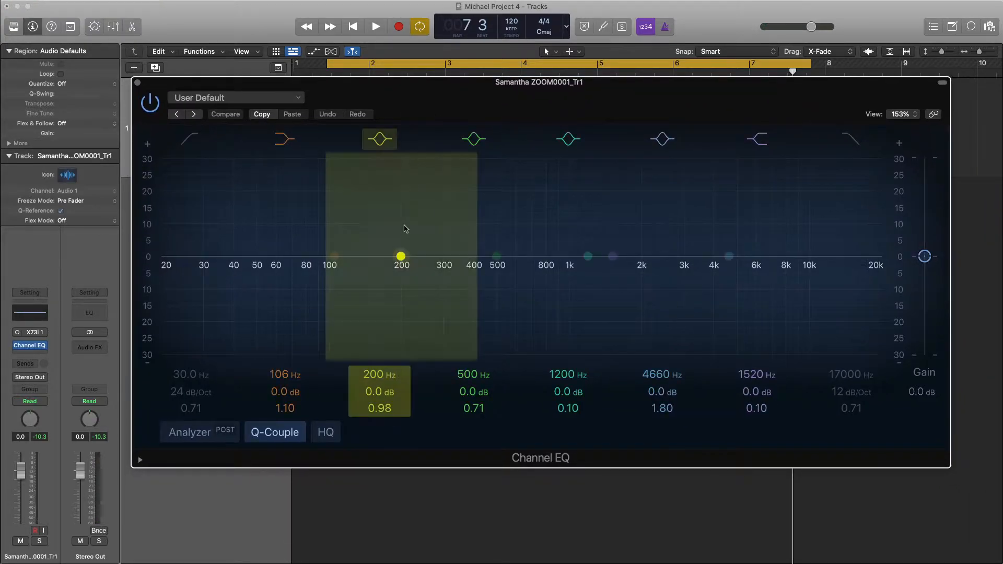
Enable the Channel EQ's Analyzer and play the vocal to examine its frequency spectrum.
{"action": "left_click", "coordinate": [208, 433]}
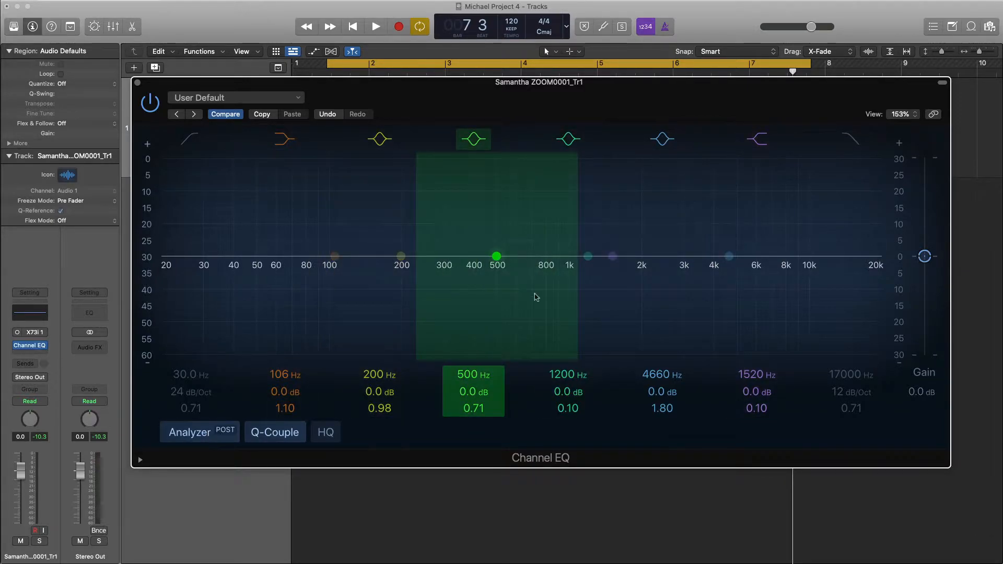
{"action": "left_click_drag", "start_coordinate": [423, 106], "coordinate": [436, 147]}
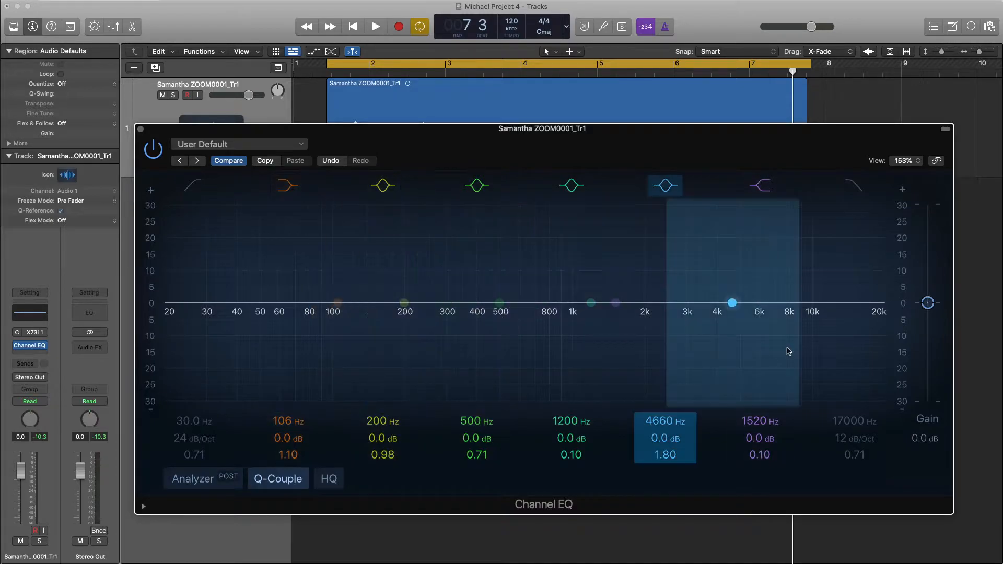
{"action": "key", "text": "space"}
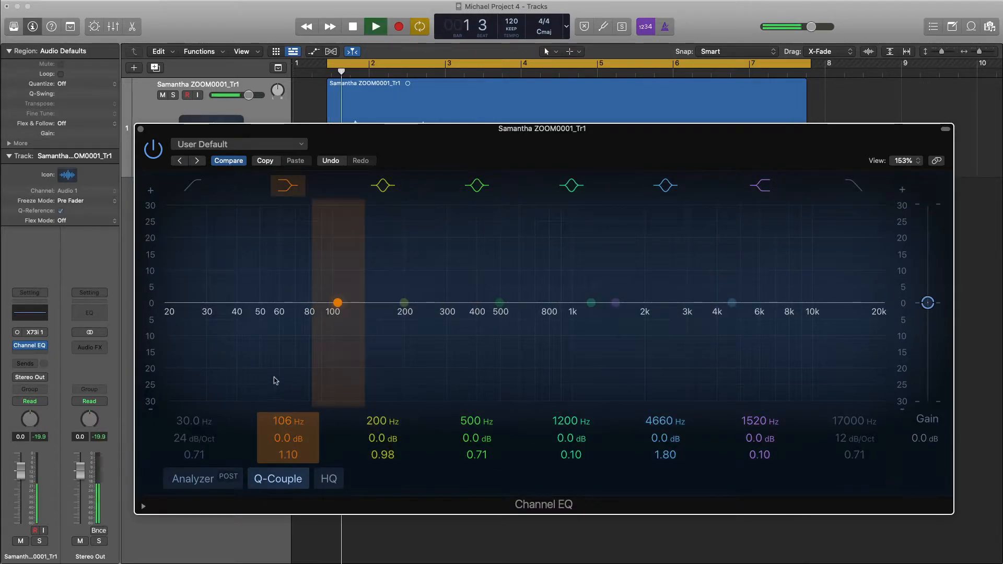
{"action": "left_click", "coordinate": [210, 472]}
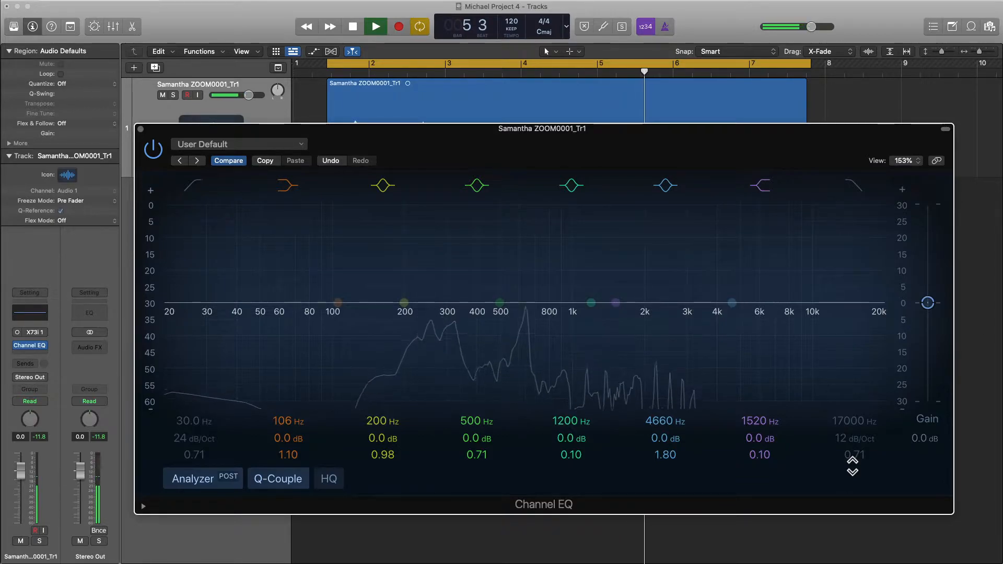
{"action": "key", "text": "space"}
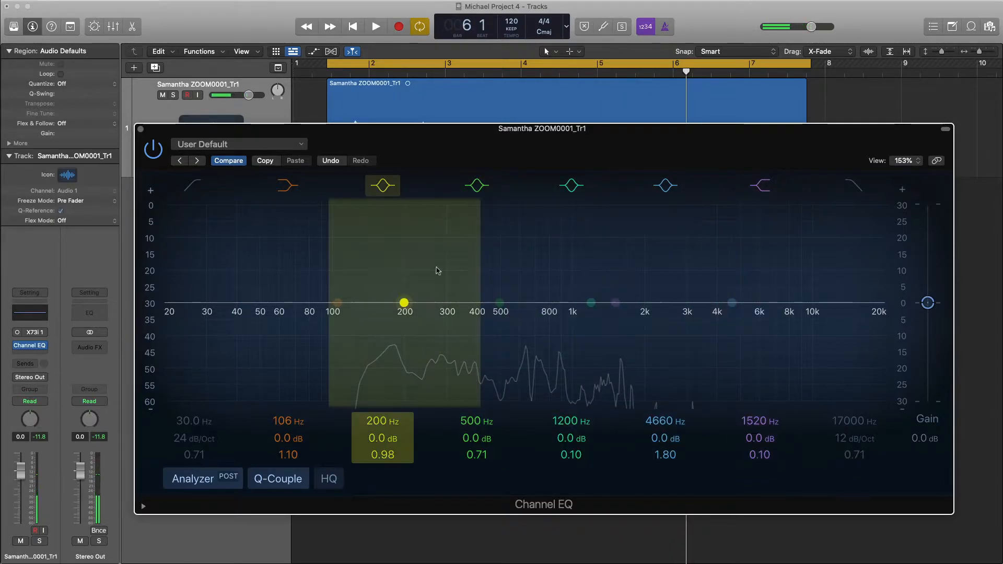
Enable the low-cut filter and set it to about 84 Hz with a 36 dB/Oct slope.
{"action": "mouse_move", "coordinate": [549, 164]}
{"action": "left_mouse_down"}
{"action": "mouse_move", "coordinate": [617, 280]}
{"action": "mouse_move", "coordinate": [555, 209]}
{"action": "mouse_move", "coordinate": [555, 220]}
{"action": "mouse_move", "coordinate": [544, 125]}
{"action": "mouse_move", "coordinate": [538, 195]}
{"action": "mouse_move", "coordinate": [538, 148]}
{"action": "left_mouse_up"}
{"action": "left_click", "coordinate": [192, 180]}
{"action": "left_click_drag", "start_coordinate": [210, 319], "coordinate": [314, 329]}
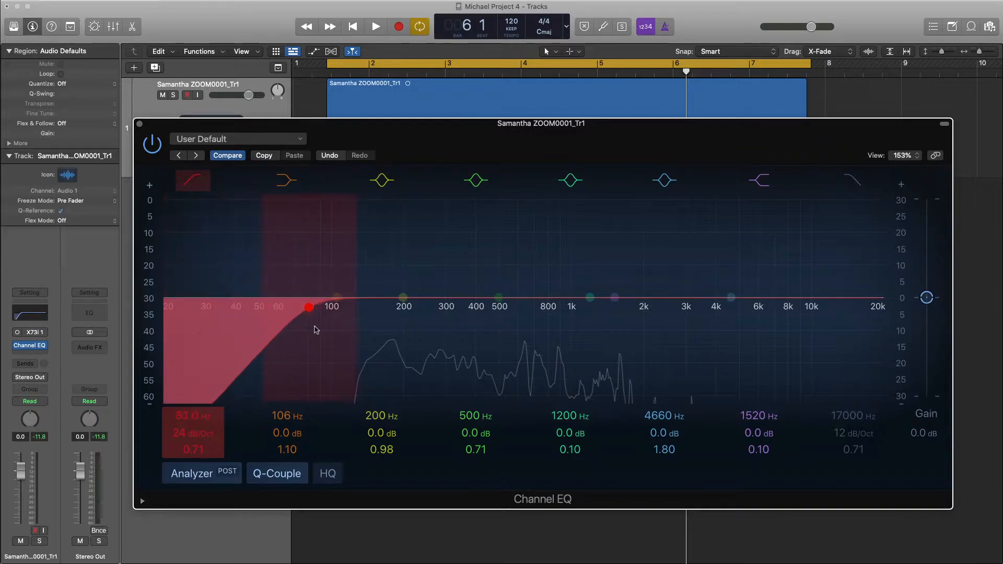
{"action": "left_click_drag", "start_coordinate": [209, 443], "coordinate": [209, 434]}
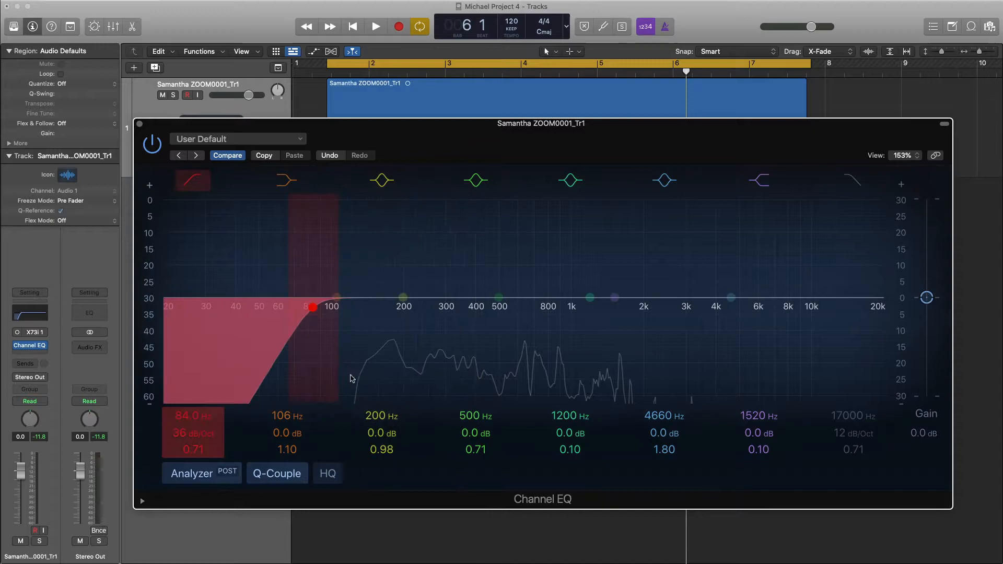
Audition the vocal with the low cut and raise its cutoff frequency to about 103 Hz.
{"action": "key", "text": "space"}
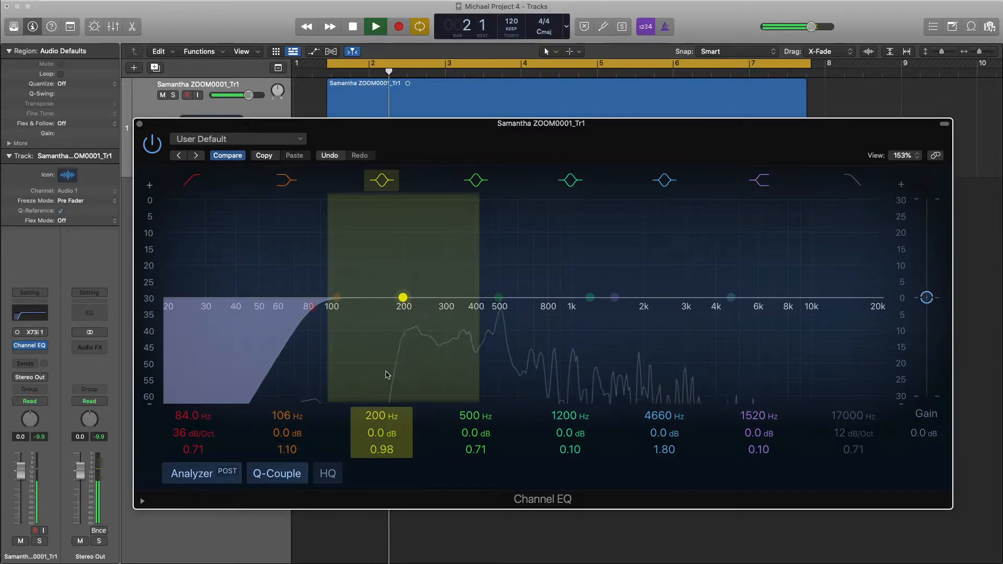
{"action": "key", "text": "space"}
{"action": "mouse_move", "coordinate": [318, 311]}
{"action": "left_mouse_down"}
{"action": "mouse_move", "coordinate": [572, 313]}
{"action": "mouse_move", "coordinate": [261, 311]}
{"action": "mouse_move", "coordinate": [337, 311]}
{"action": "left_mouse_up"}
{"action": "key", "text": "space"}
{"action": "key", "text": "space"}
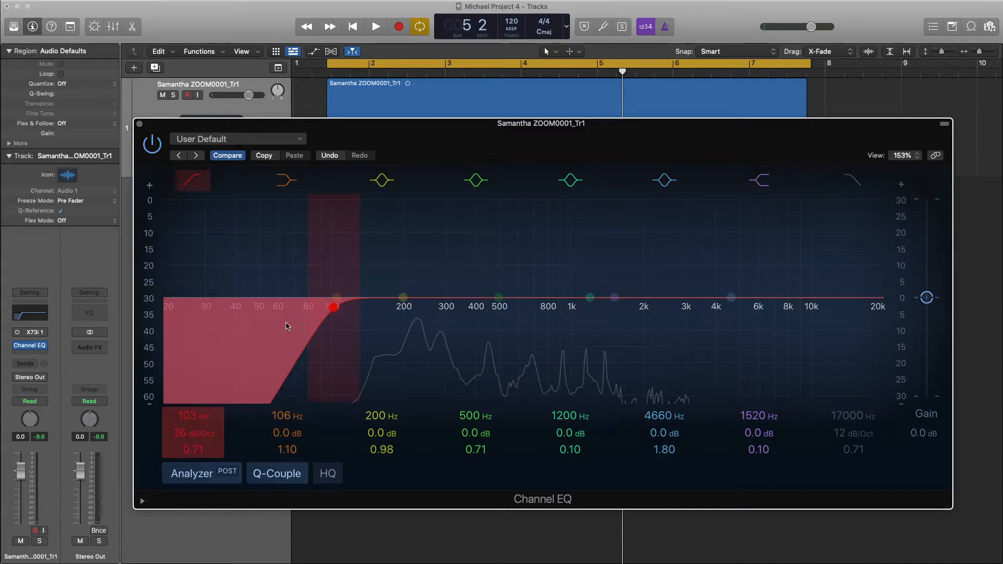
{"action": "key", "text": "space"}
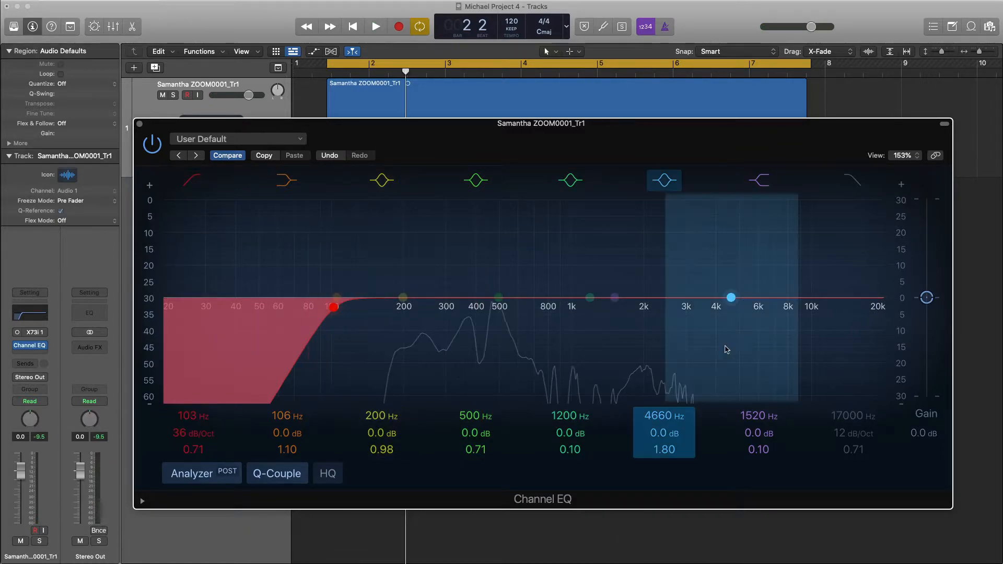
Shape the high shelf during playback to about 4980 Hz, +7.9 dB, with a Q of 1.10.
{"action": "key", "text": "space"}
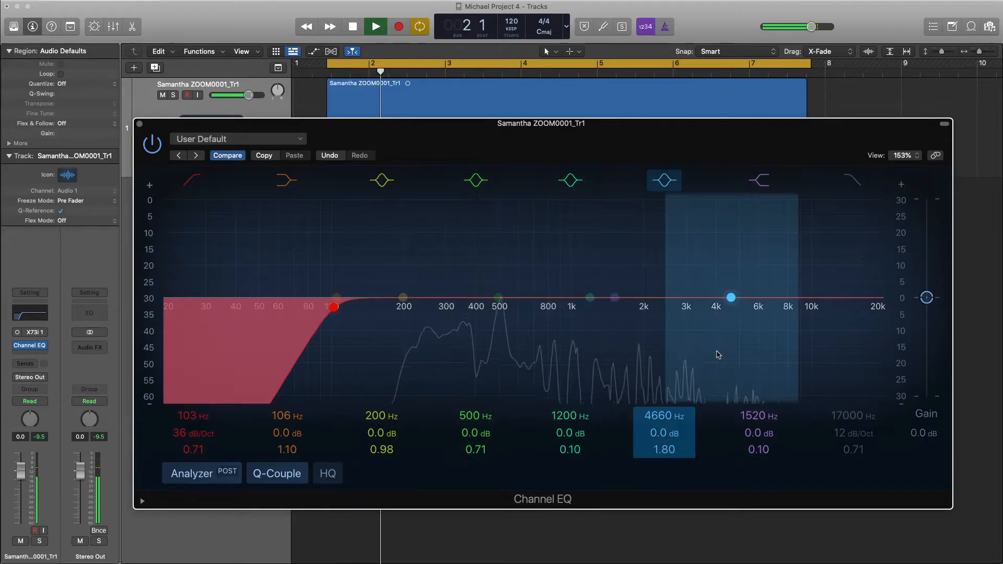
{"action": "left_click_drag", "start_coordinate": [635, 341], "coordinate": [766, 332]}
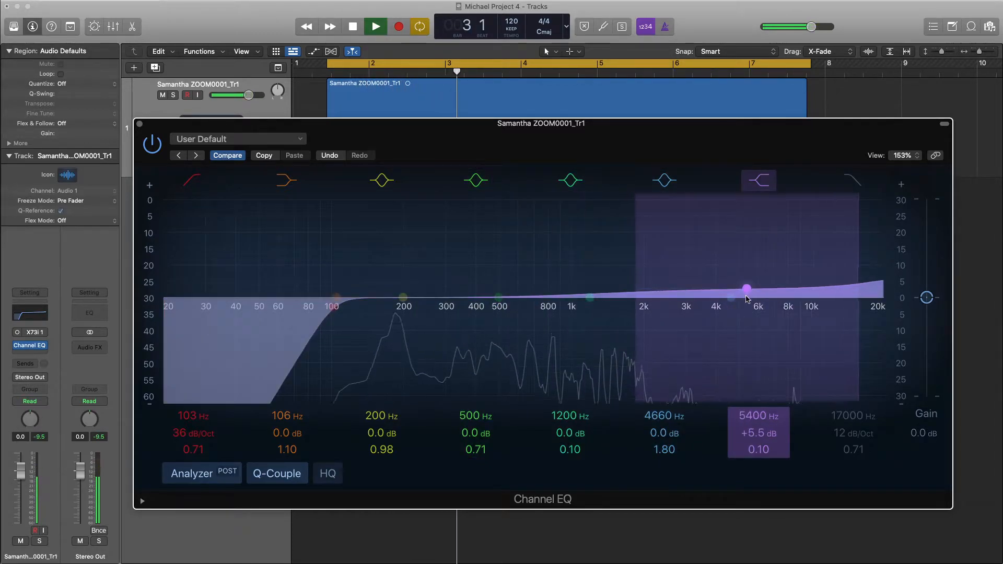
{"action": "mouse_move", "coordinate": [761, 454]}
{"action": "left_mouse_down"}
{"action": "mouse_move", "coordinate": [761, 445]}
{"action": "mouse_move", "coordinate": [762, 454]}
{"action": "left_mouse_up"}
{"action": "mouse_move", "coordinate": [747, 288]}
{"action": "left_mouse_down"}
{"action": "mouse_move", "coordinate": [711, 280]}
{"action": "mouse_move", "coordinate": [737, 284]}
{"action": "left_mouse_up"}
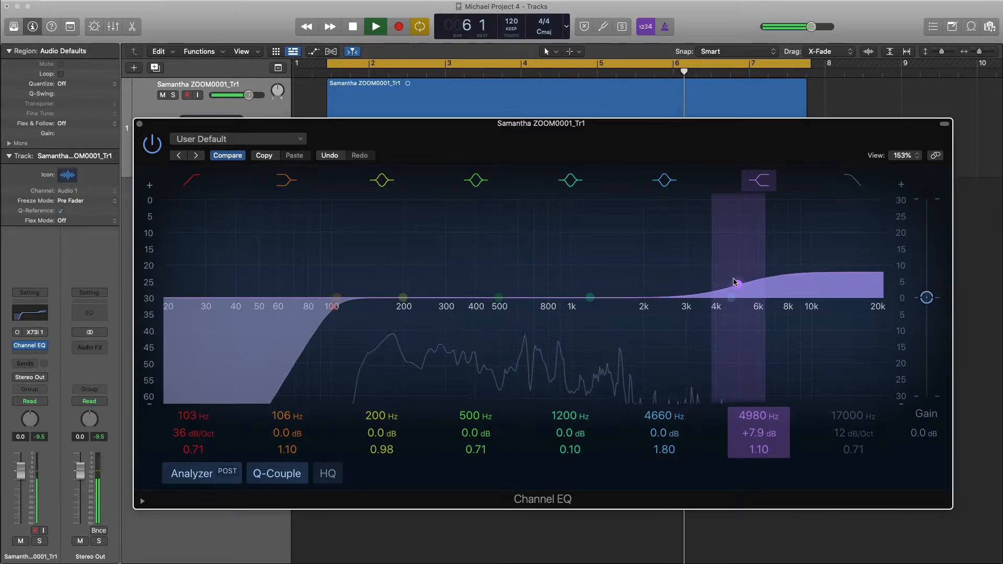
{"action": "key", "text": "space"}
Refine the high shelf while listening, moving it up to about 8350 Hz with a +4.5 dB boost.
{"action": "left_click_drag", "start_coordinate": [736, 283], "coordinate": [748, 286]}
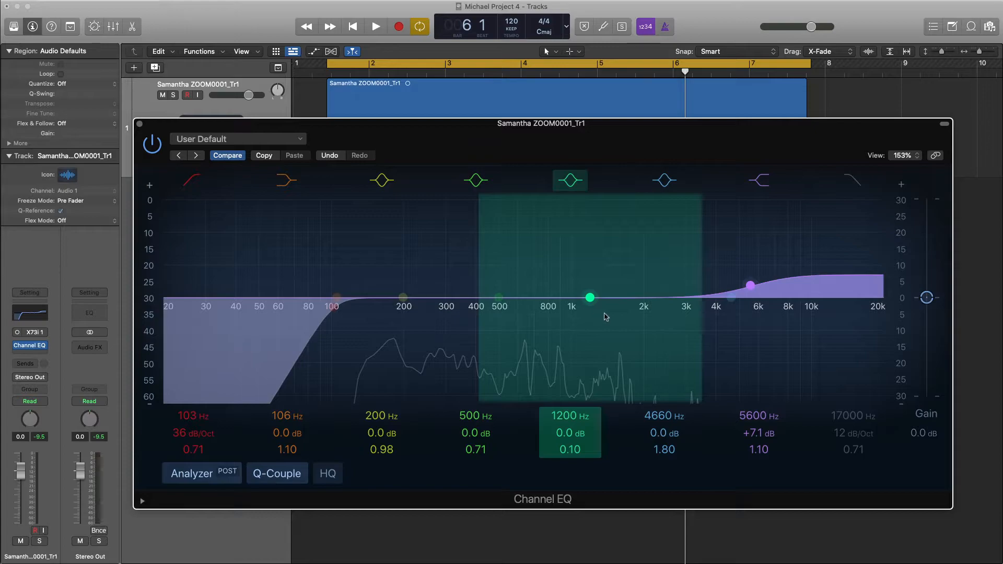
{"action": "key", "text": "space"}
{"action": "left_click_drag", "start_coordinate": [749, 286], "coordinate": [766, 295]}
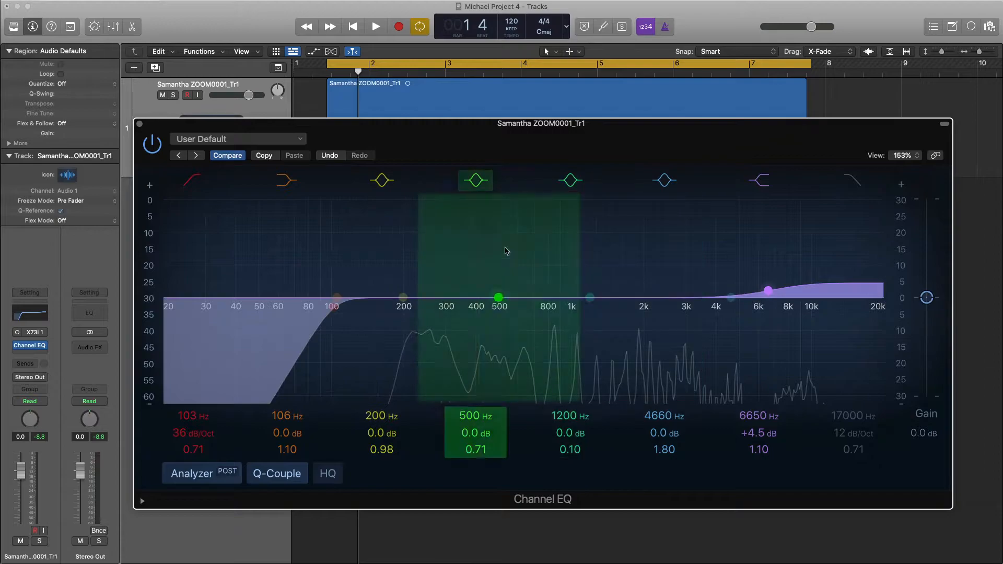
{"action": "key", "text": "space"}
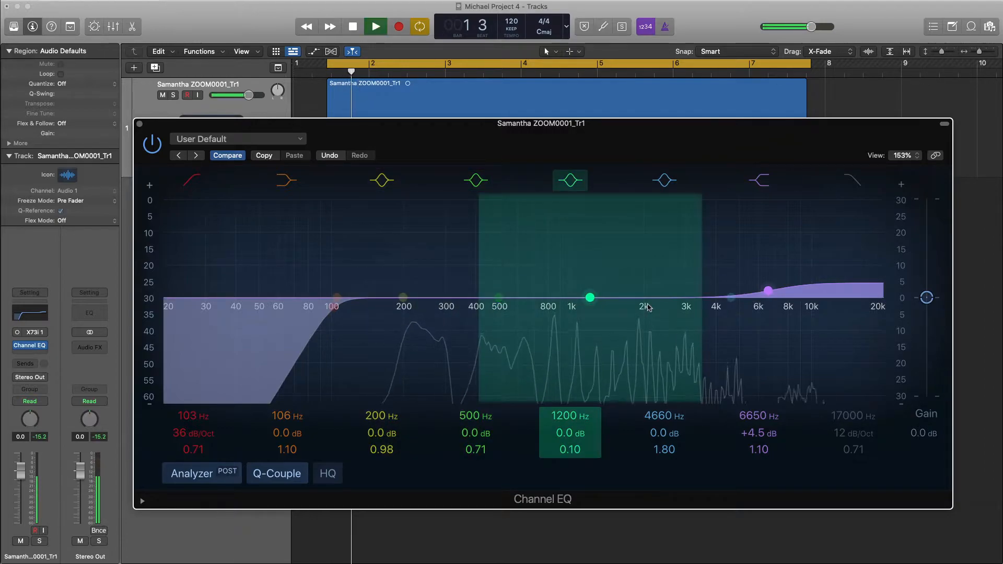
{"action": "left_click_drag", "start_coordinate": [772, 296], "coordinate": [796, 297]}
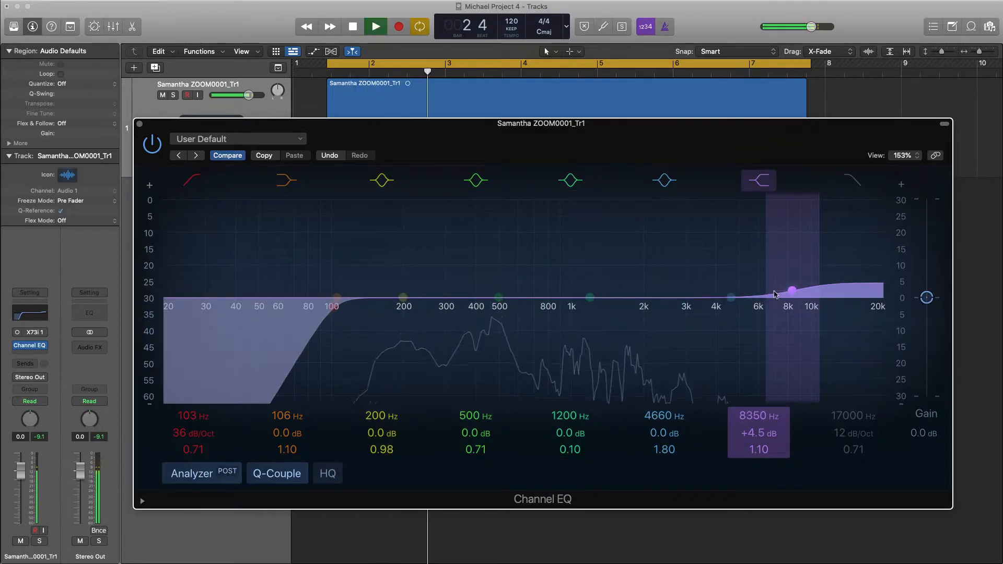
Try a +24 dB boost at about 162 Hz on the 200 Hz band, and return it to near-flat around 402 Hz.
{"action": "left_click_drag", "start_coordinate": [403, 298], "coordinate": [382, 202]}
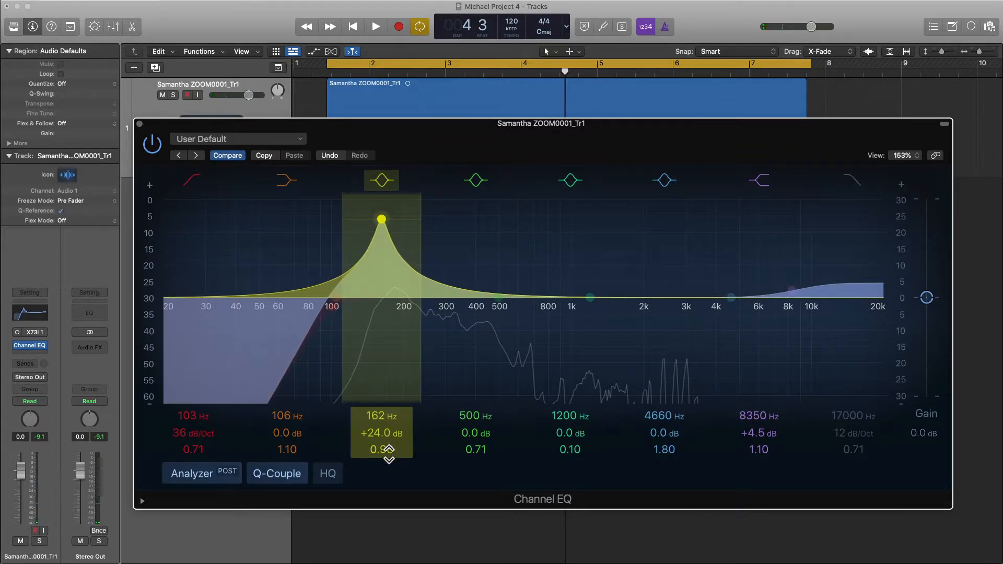
{"action": "left_click_drag", "start_coordinate": [382, 220], "coordinate": [476, 298]}
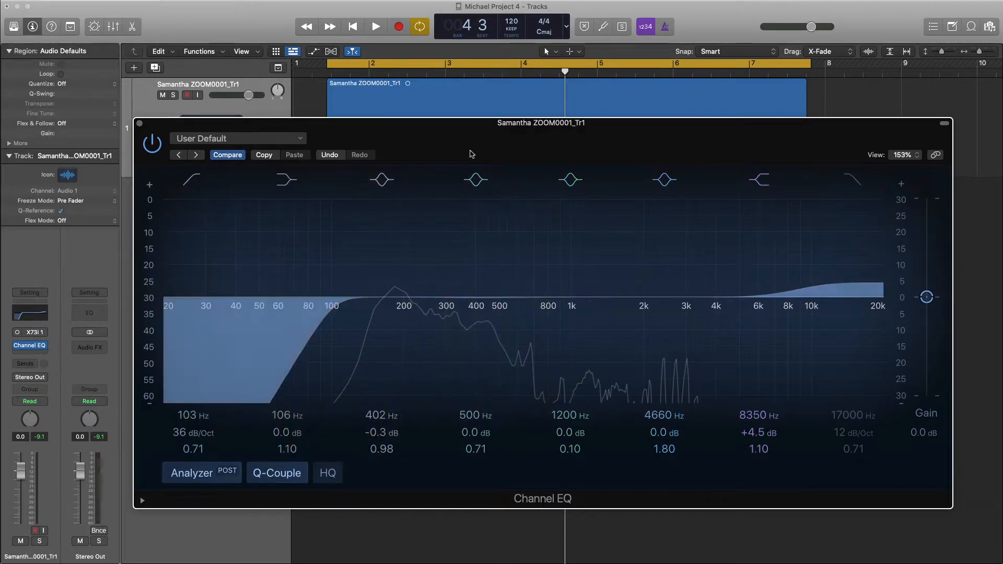
{"action": "left_click_drag", "start_coordinate": [470, 152], "coordinate": [468, 141]}
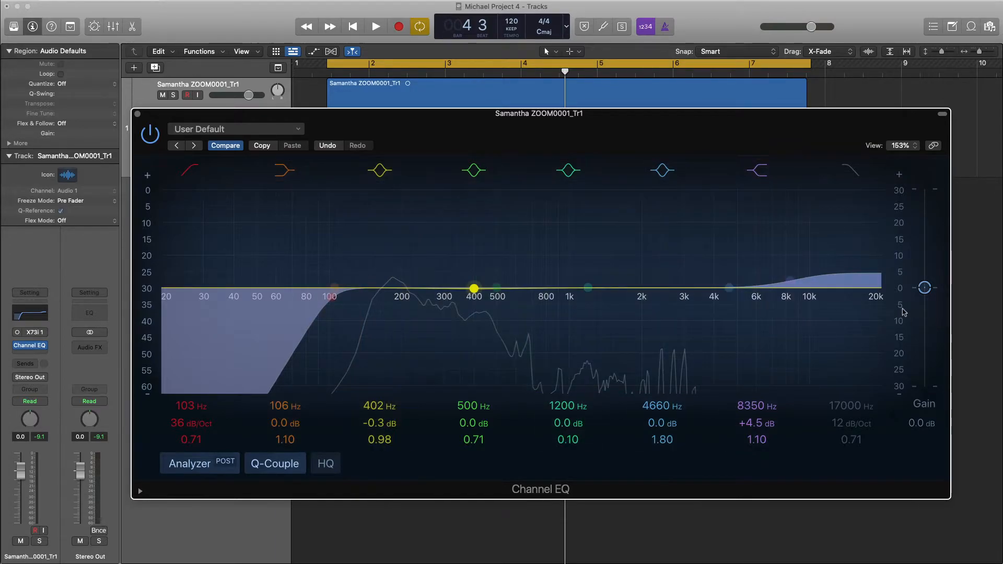
Boost the low-mid bell band about 3.2 dB at 152 Hz while the vocal plays.
{"action": "key", "text": "space"}
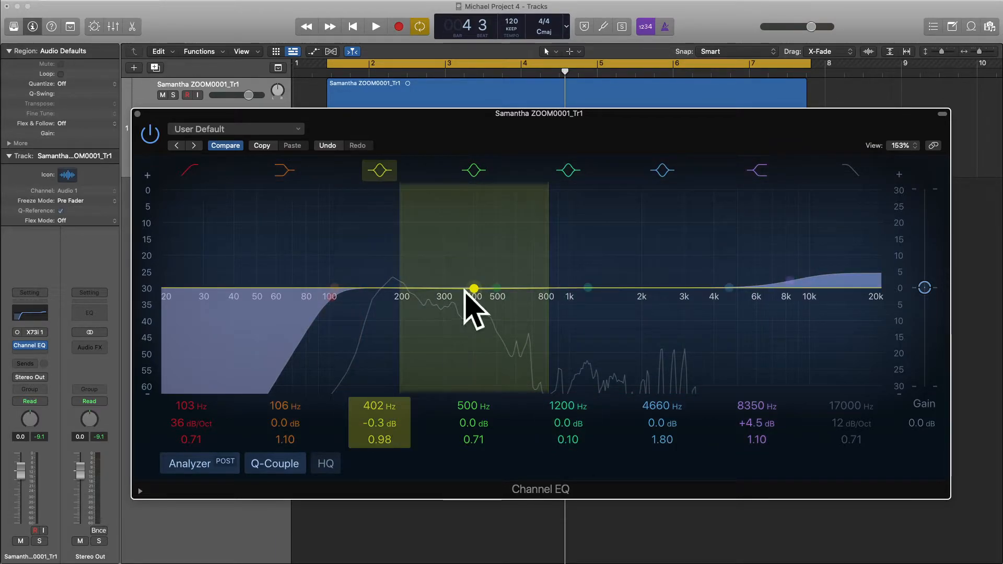
{"action": "left_click_drag", "start_coordinate": [485, 298], "coordinate": [372, 277]}
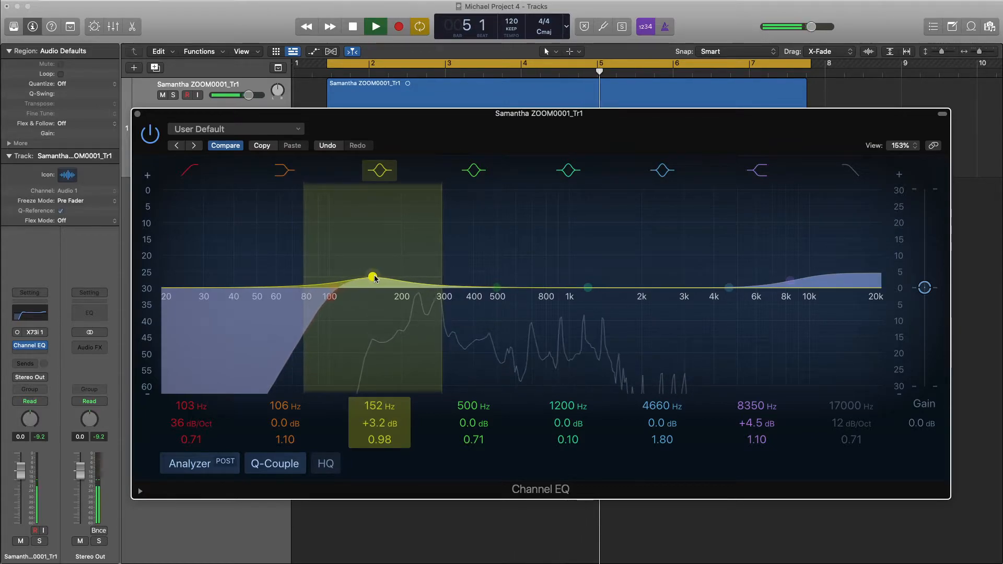
{"action": "key", "text": "space"}
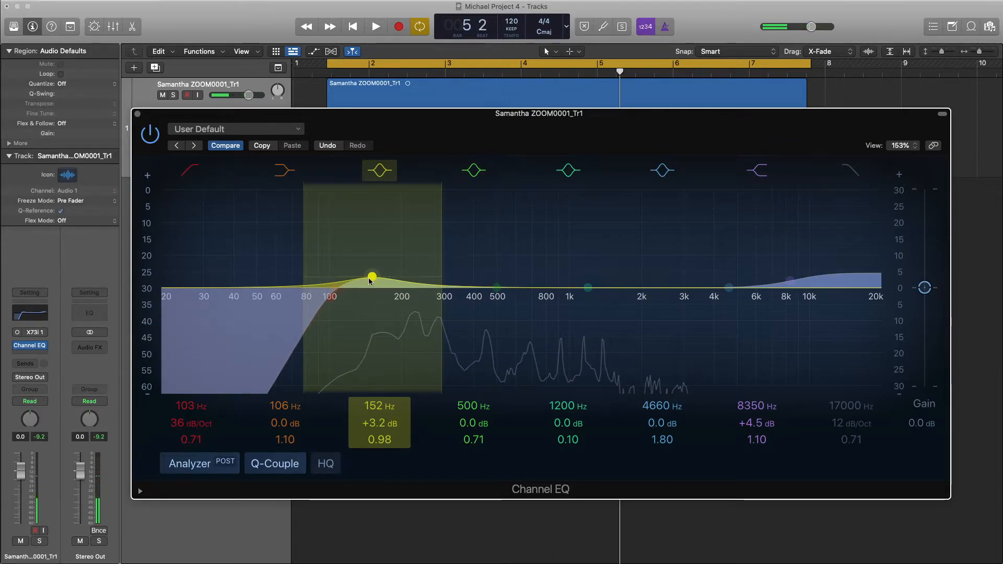
Boost the 1200 Hz bell band about 4.0 dB at 975 Hz, audition it, and set its Q to 0.60.
{"action": "left_click_drag", "start_coordinate": [588, 287], "coordinate": [567, 276]}
{"action": "key", "text": "space"}
{"action": "key", "text": "space"}
{"action": "left_click_drag", "start_coordinate": [577, 443], "coordinate": [574, 455]}
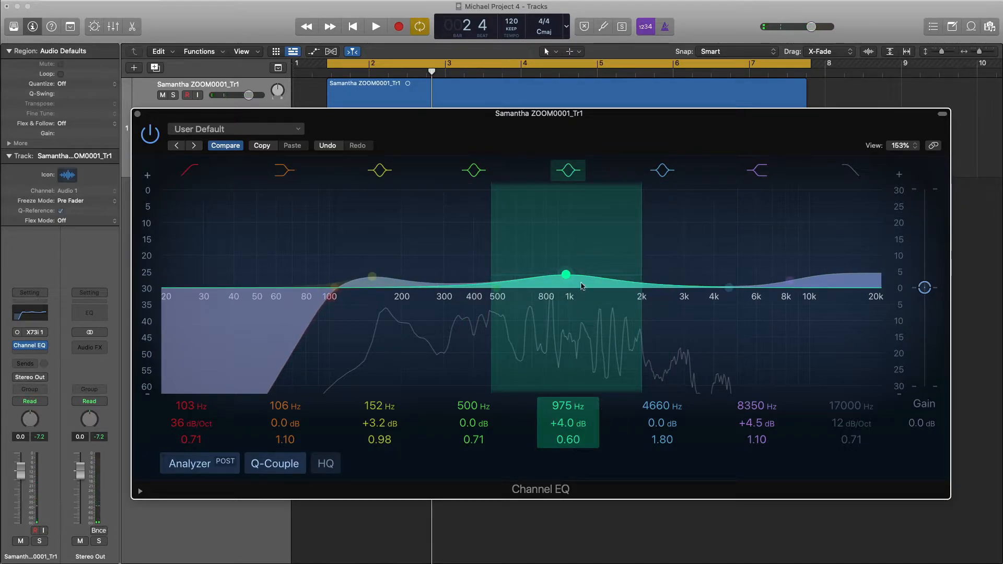
Move the 975 Hz bell band to about 2720 Hz with a +1.7 dB boost during playback.
{"action": "key", "text": "space"}
{"action": "left_click_drag", "start_coordinate": [566, 273], "coordinate": [672, 285]}
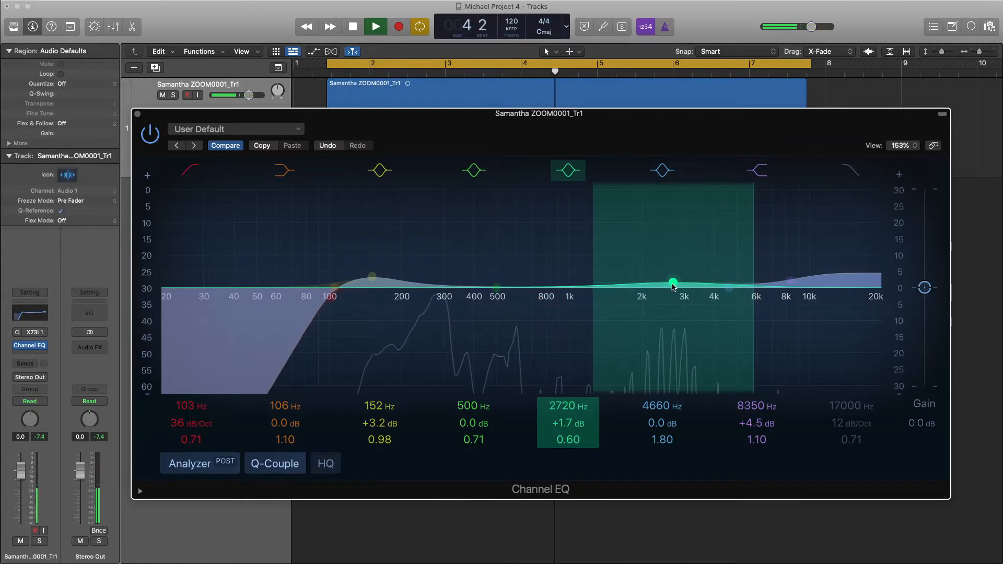
{"action": "key", "text": "space"}
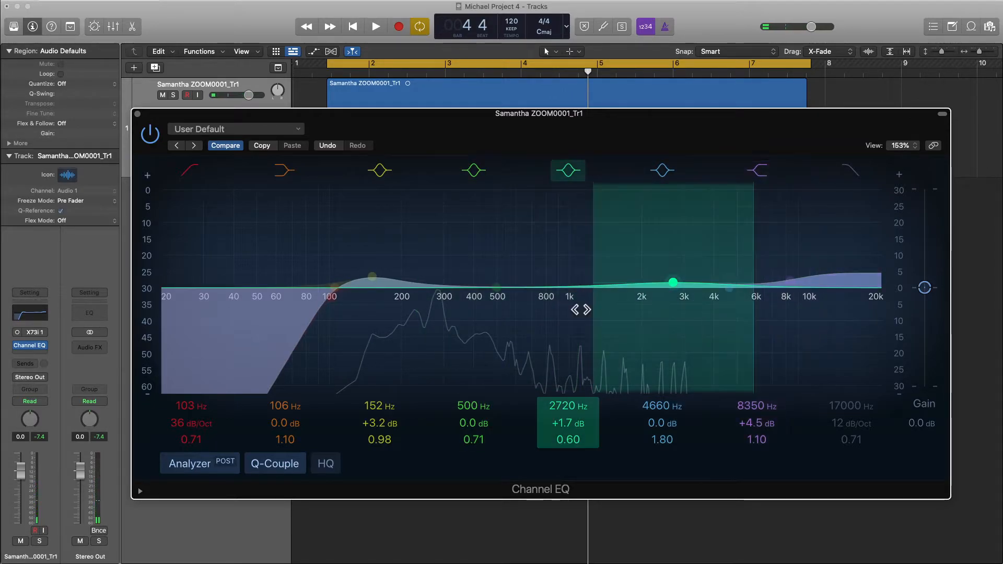
Insert a mono Compressor after the Channel EQ on the vocal track.
{"action": "left_click_drag", "start_coordinate": [507, 129], "coordinate": [512, 111]}
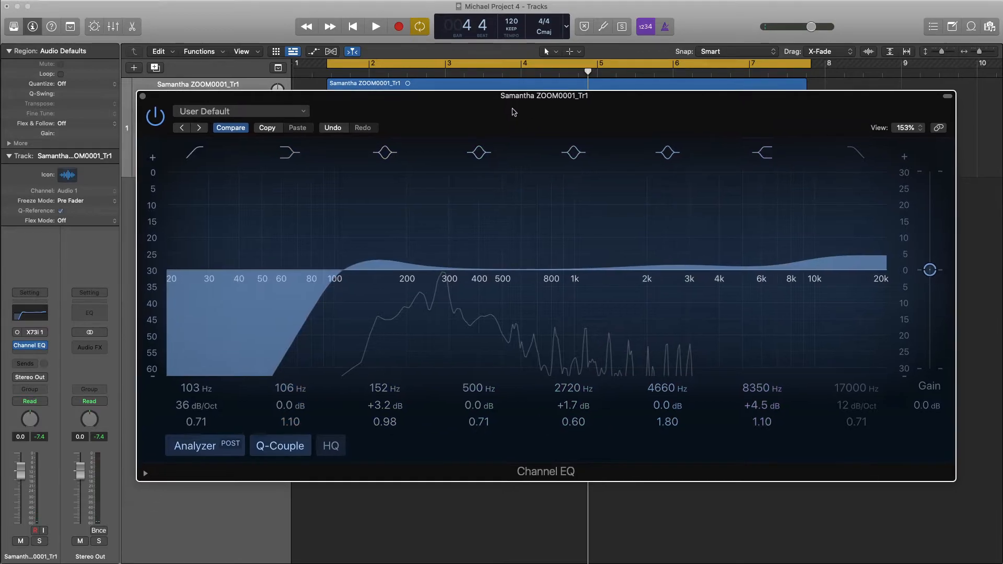
{"action": "left_click", "coordinate": [29, 352]}
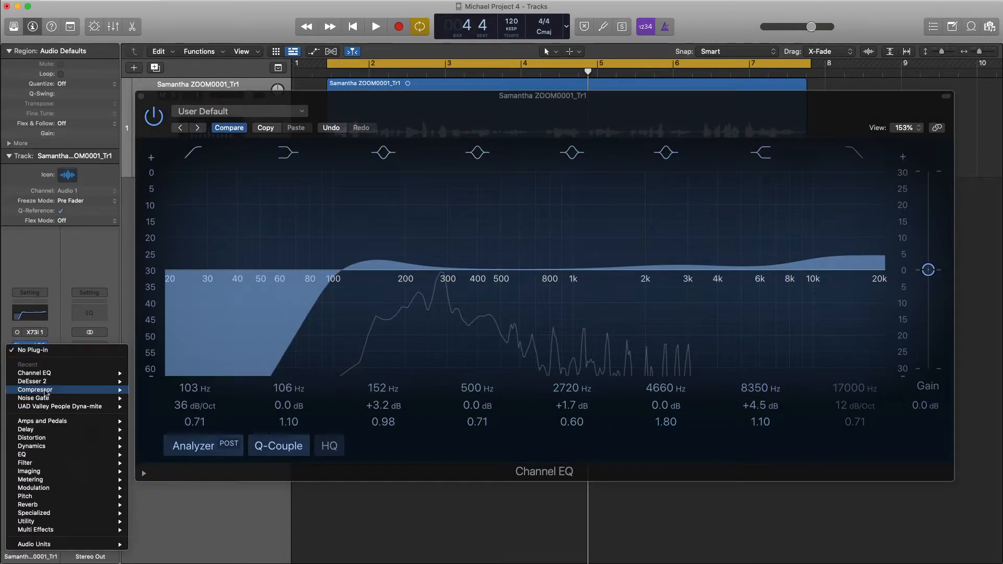
{"action": "left_click", "coordinate": [148, 390]}
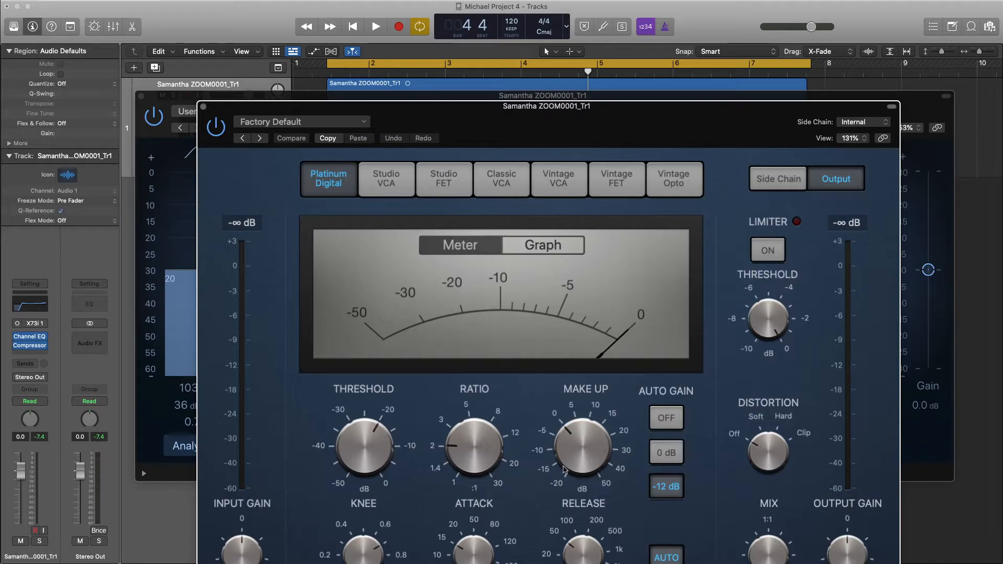
Turn off the Compressor's auto gain and auto release, and set its knee to 1.0 as the vocal plays.
{"action": "left_click", "coordinate": [672, 421]}
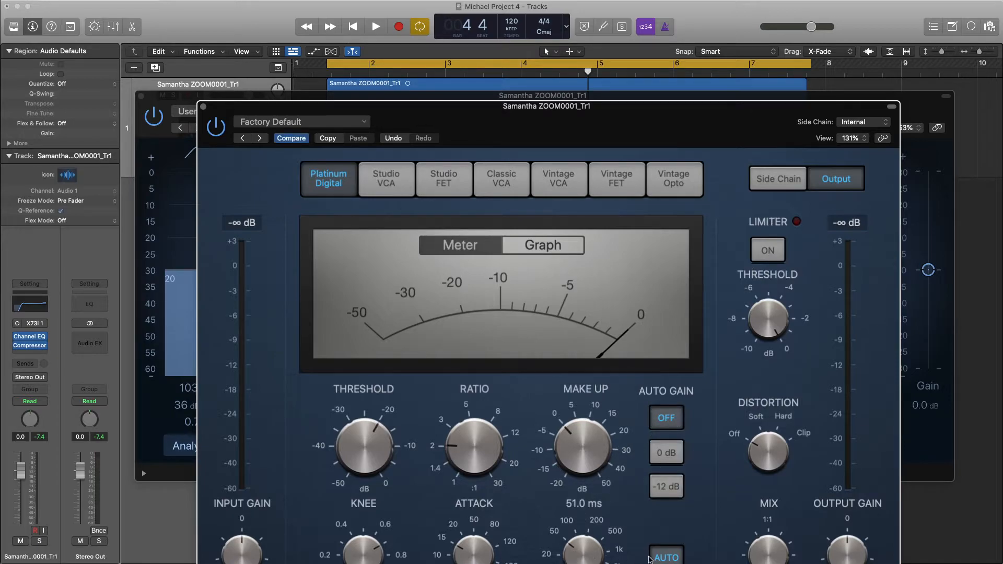
{"action": "mouse_move", "coordinate": [371, 455]}
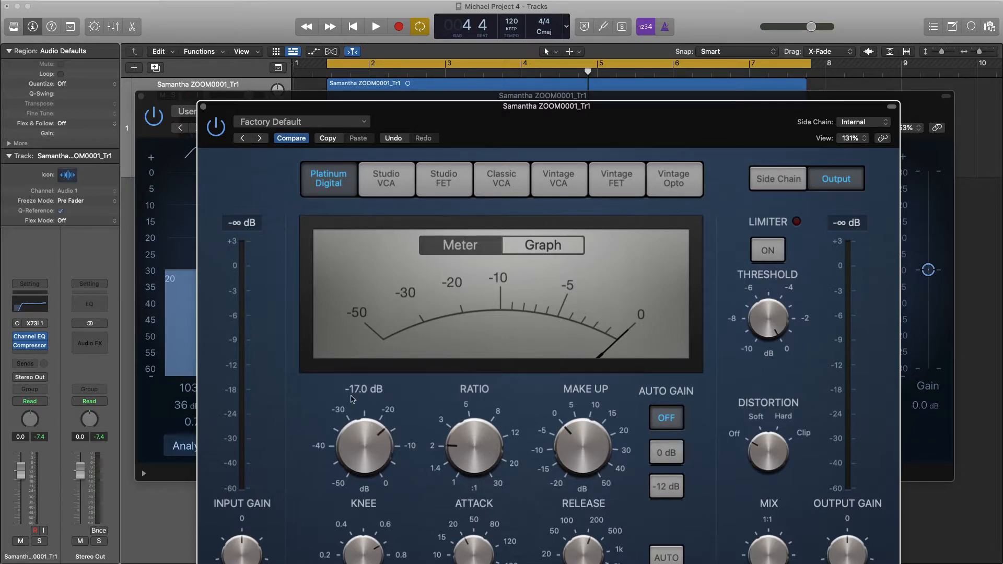
{"action": "key", "text": "space"}
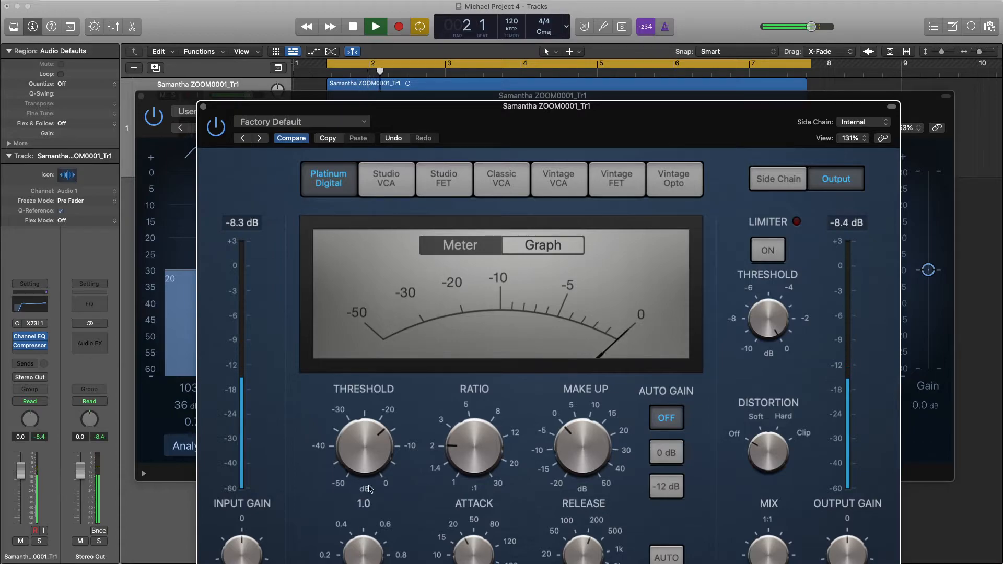
{"action": "left_click_drag", "start_coordinate": [459, 110], "coordinate": [440, 35]}
Shorten the Compressor's attack and bring the threshold down to about -32 dB with a ratio of about 3.7:1.
{"action": "mouse_move", "coordinate": [452, 494]}
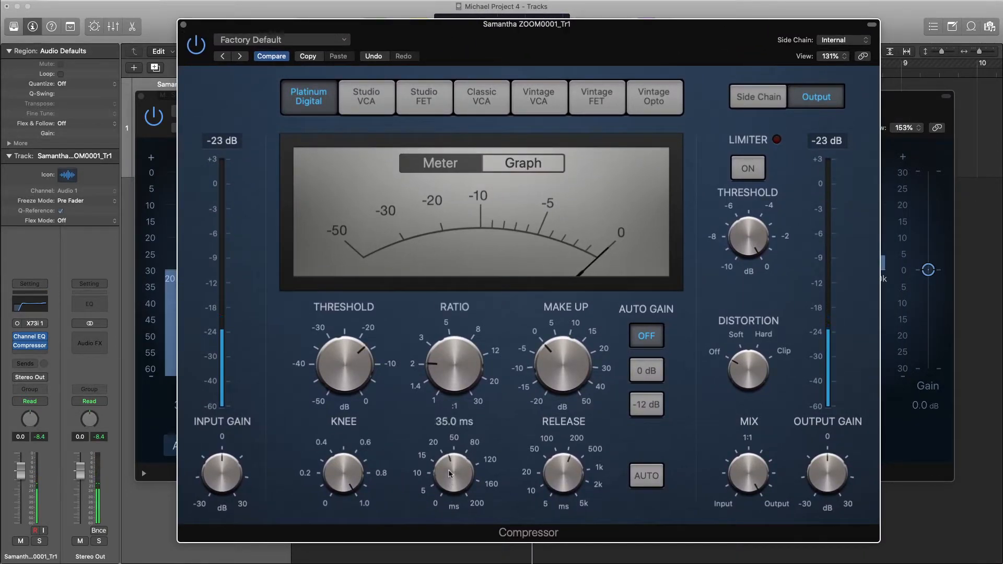
{"action": "left_click_drag", "start_coordinate": [452, 515], "coordinate": [452, 518]}
{"action": "left_click_drag", "start_coordinate": [347, 360], "coordinate": [346, 387]}
{"action": "left_click_drag", "start_coordinate": [445, 359], "coordinate": [440, 331]}
{"action": "left_click_drag", "start_coordinate": [355, 353], "coordinate": [355, 369]}
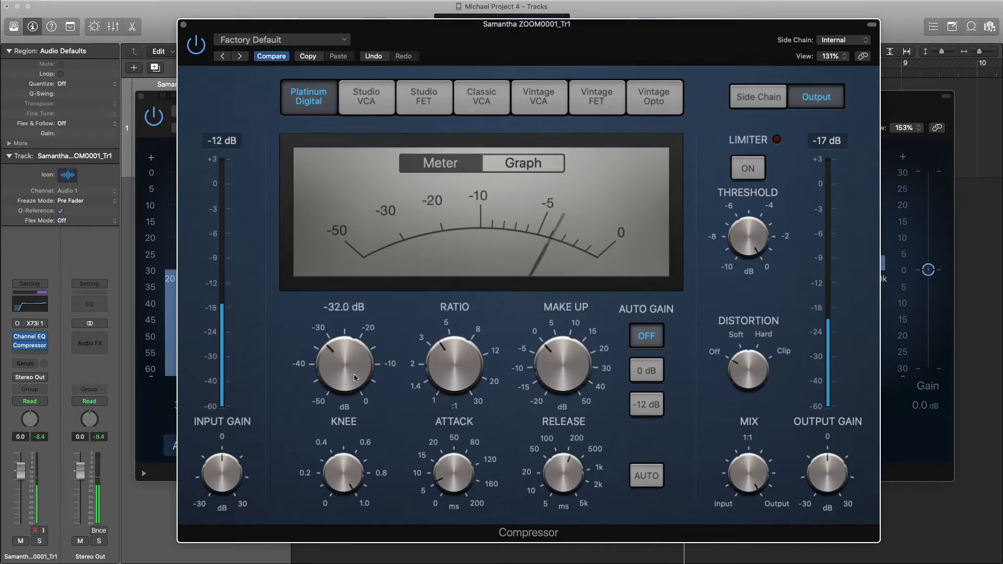
Slow the attack with a 40 ms release, and raise the Compressor's make-up gain during playback.
{"action": "left_click_drag", "start_coordinate": [454, 460], "coordinate": [453, 452]}
{"action": "left_click_drag", "start_coordinate": [555, 476], "coordinate": [550, 506]}
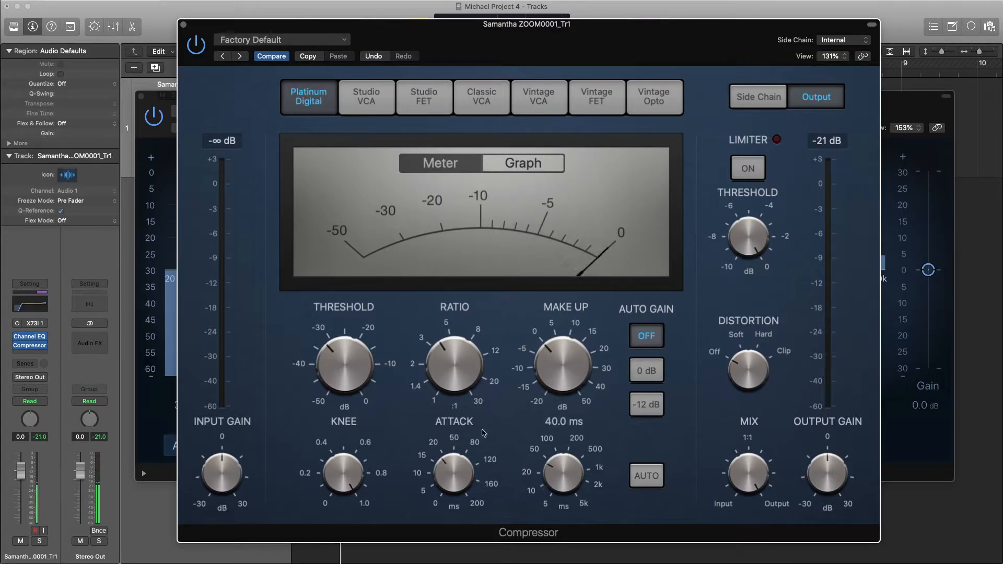
{"action": "left_click_drag", "start_coordinate": [550, 367], "coordinate": [549, 353]}
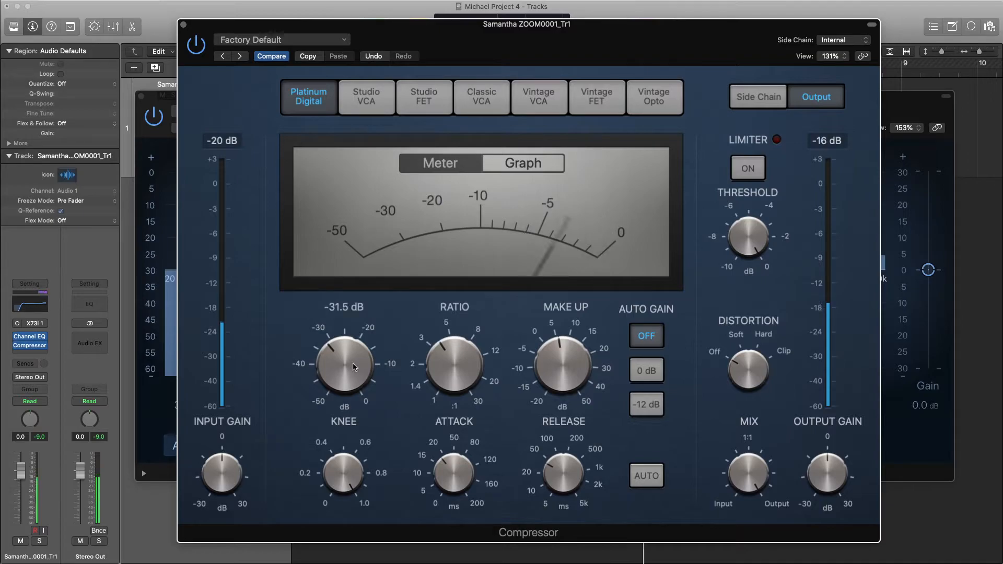
{"action": "left_click_drag", "start_coordinate": [452, 477], "coordinate": [447, 479]}
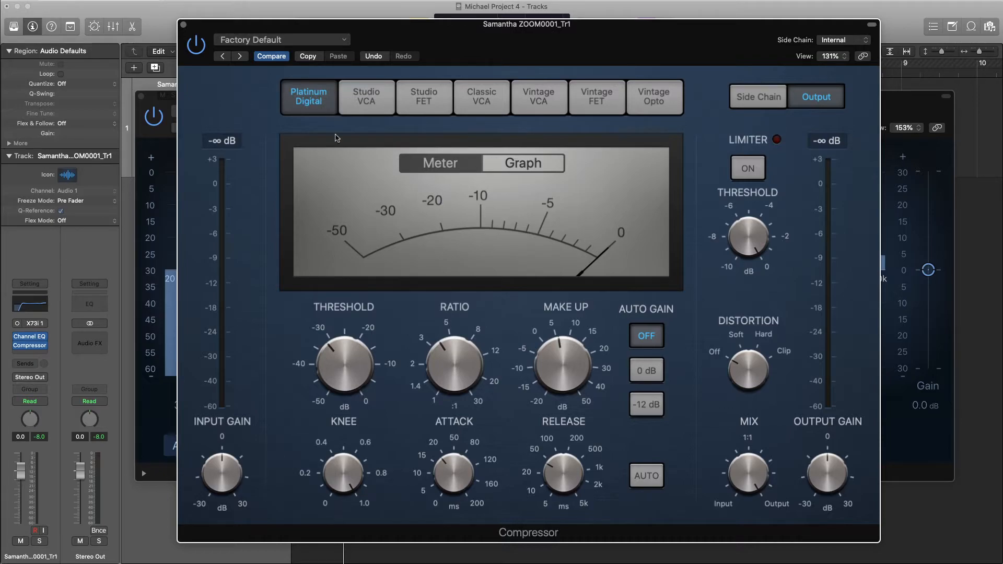
Reduce the Compressor's knee slightly and fine-tune the ratio to 3.7:1 while checking the attack and release.
{"action": "left_click_drag", "start_coordinate": [351, 471], "coordinate": [351, 477]}
{"action": "left_click_drag", "start_coordinate": [474, 461], "coordinate": [445, 461]}
{"action": "left_click_drag", "start_coordinate": [443, 375], "coordinate": [443, 381]}
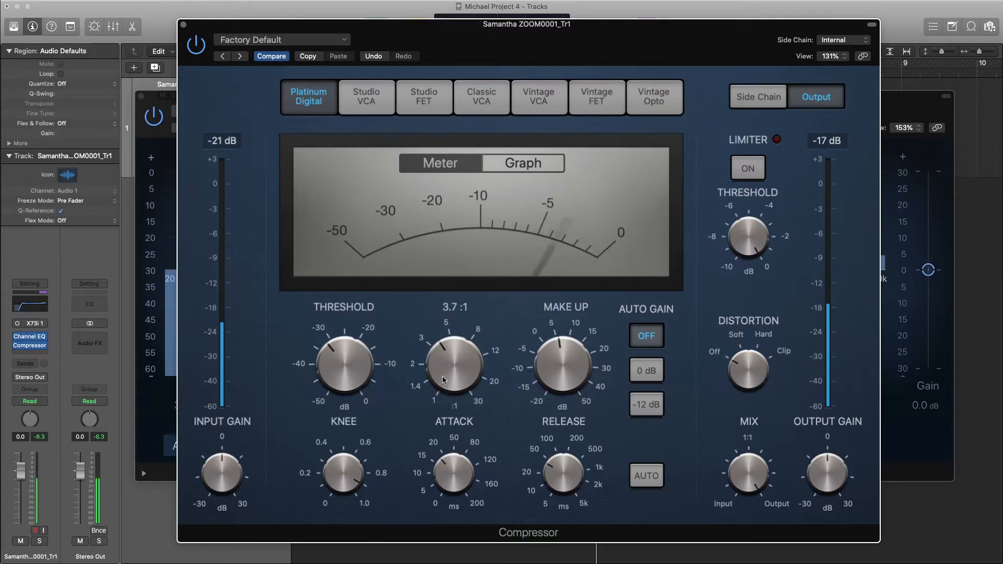
{"action": "left_click_drag", "start_coordinate": [556, 476], "coordinate": [555, 472]}
Enable the Compressor's high-pass side-chain filter at 138.59 Hz, comparing it with the Listen and Off modes.
{"action": "left_click", "coordinate": [758, 97]}
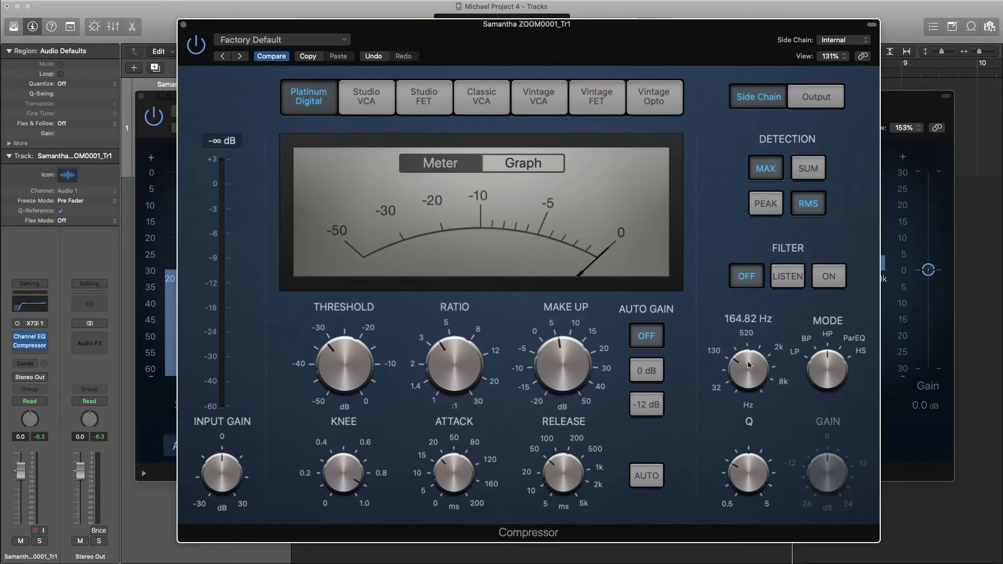
{"action": "mouse_move", "coordinate": [745, 367]}
{"action": "left_mouse_down"}
{"action": "mouse_move", "coordinate": [748, 355]}
{"action": "mouse_move", "coordinate": [745, 376]}
{"action": "left_mouse_up"}
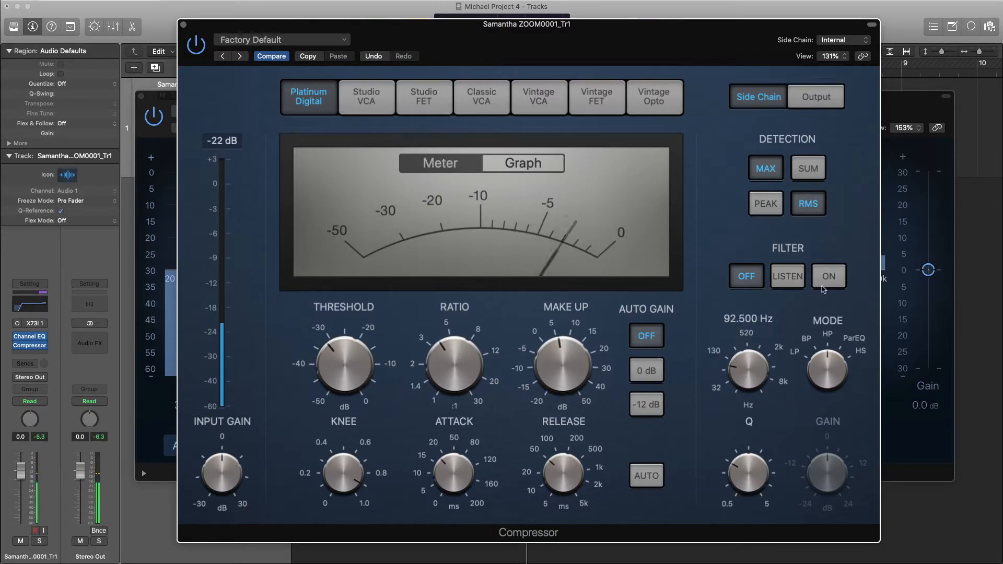
{"action": "left_click", "coordinate": [787, 276]}
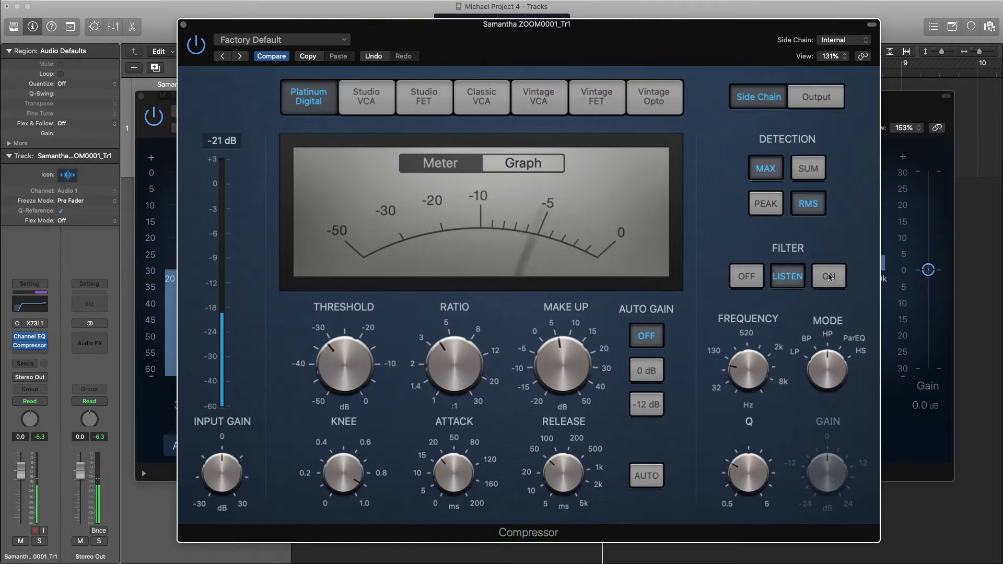
{"action": "left_click", "coordinate": [828, 276]}
{"action": "left_click_drag", "start_coordinate": [741, 364], "coordinate": [740, 362]}
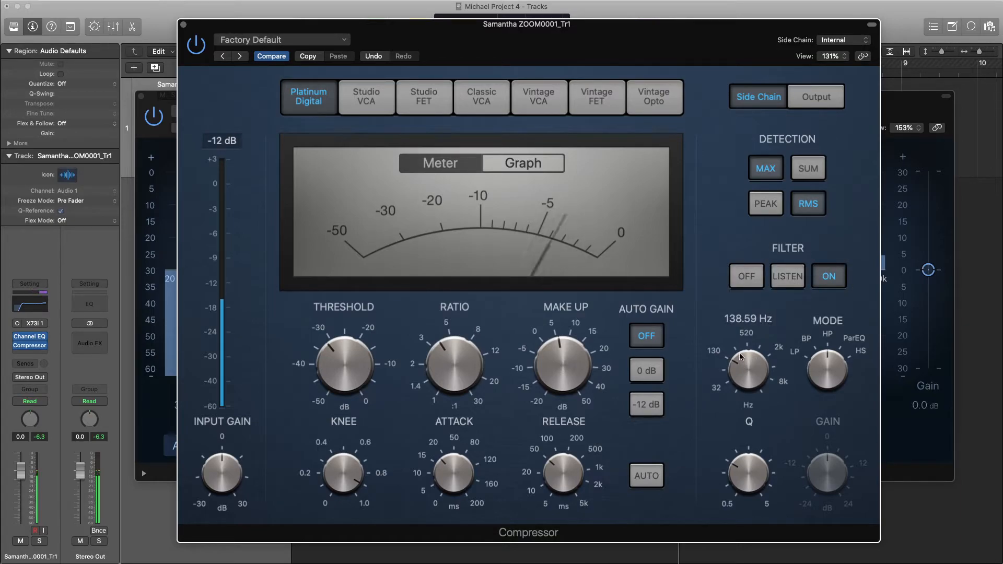
{"action": "left_click", "coordinate": [747, 277]}
{"action": "left_click", "coordinate": [817, 279]}
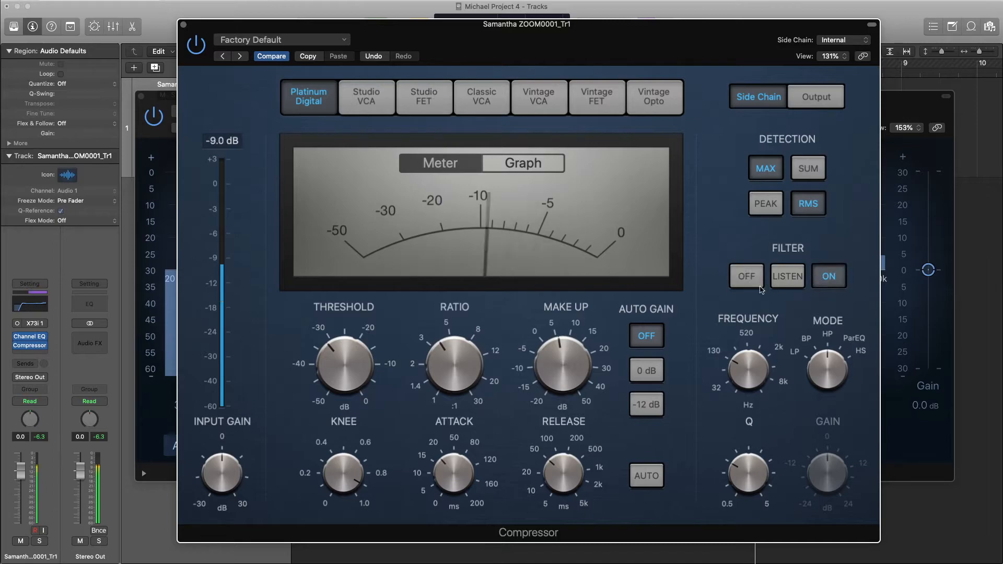
Fine-tune the threshold, set the attack to about 9.0 ms, and close the Compressor.
{"action": "left_click_drag", "start_coordinate": [347, 368], "coordinate": [347, 373]}
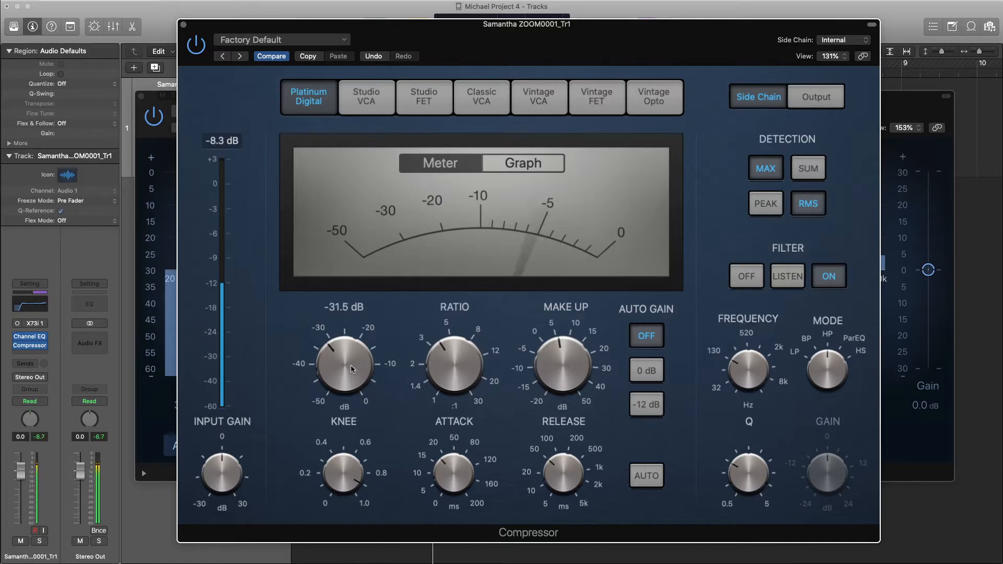
{"action": "left_click_drag", "start_coordinate": [448, 469], "coordinate": [448, 489]}
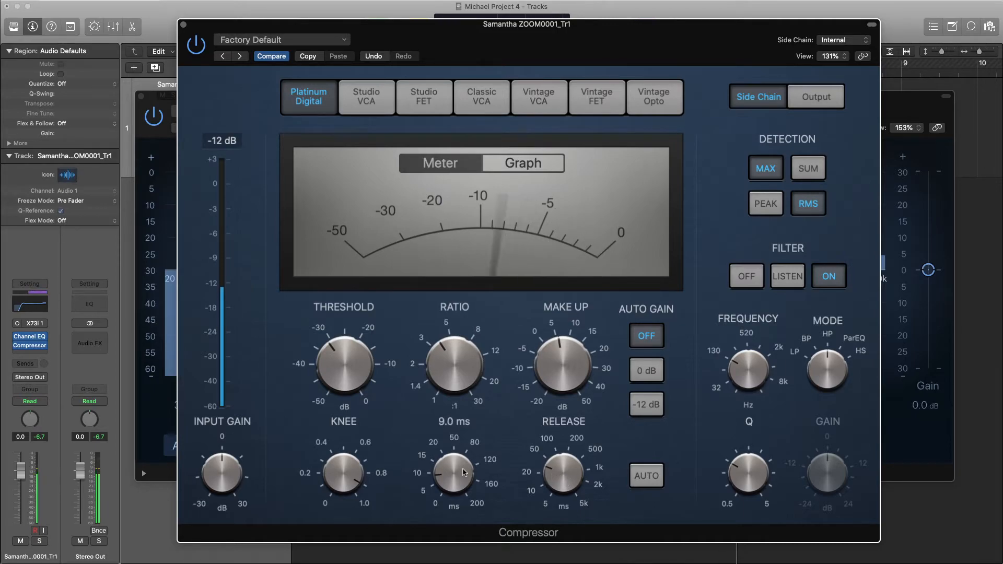
{"action": "left_click", "coordinate": [184, 25]}
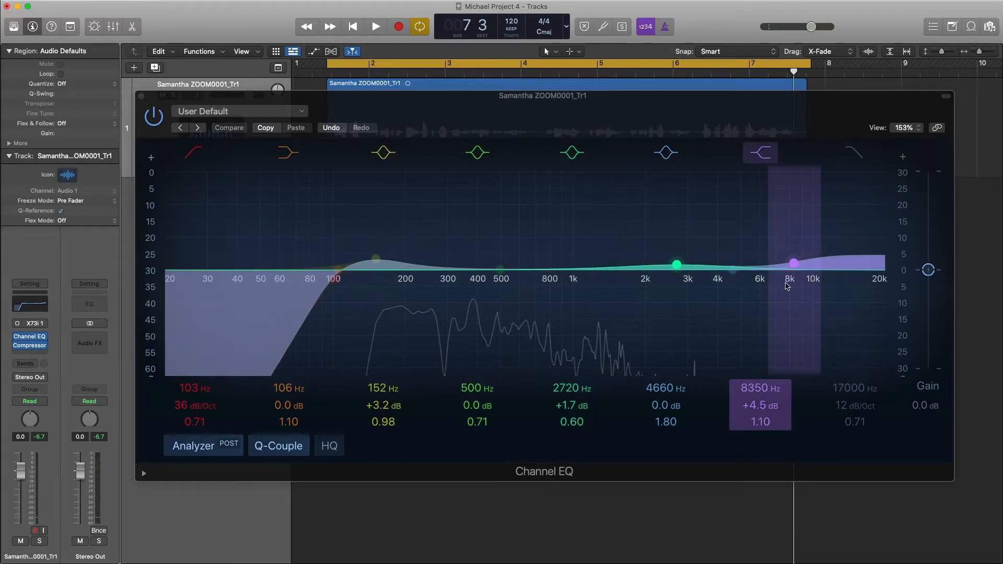
Set the EQ's high shelf to about 8100 Hz at +4.0 dB, and the 2720 Hz bell to about 4720 Hz at +2.9 dB with Q 1.20.
{"action": "key", "text": "space"}
{"action": "mouse_move", "coordinate": [790, 286]}
{"action": "left_mouse_down"}
{"action": "mouse_move", "coordinate": [765, 282]}
{"action": "mouse_move", "coordinate": [791, 286]}
{"action": "left_mouse_up"}
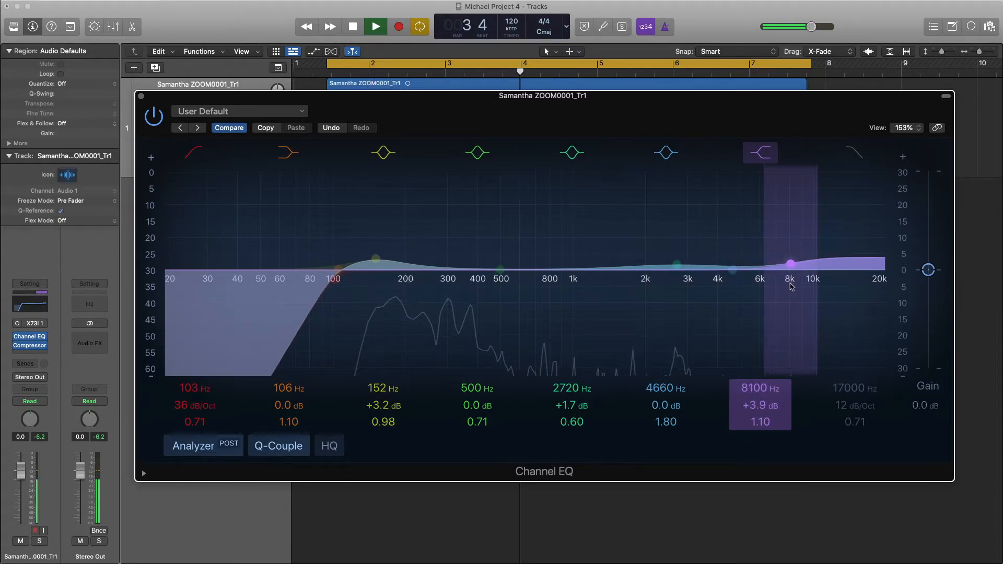
{"action": "left_click_drag", "start_coordinate": [683, 285], "coordinate": [711, 285]}
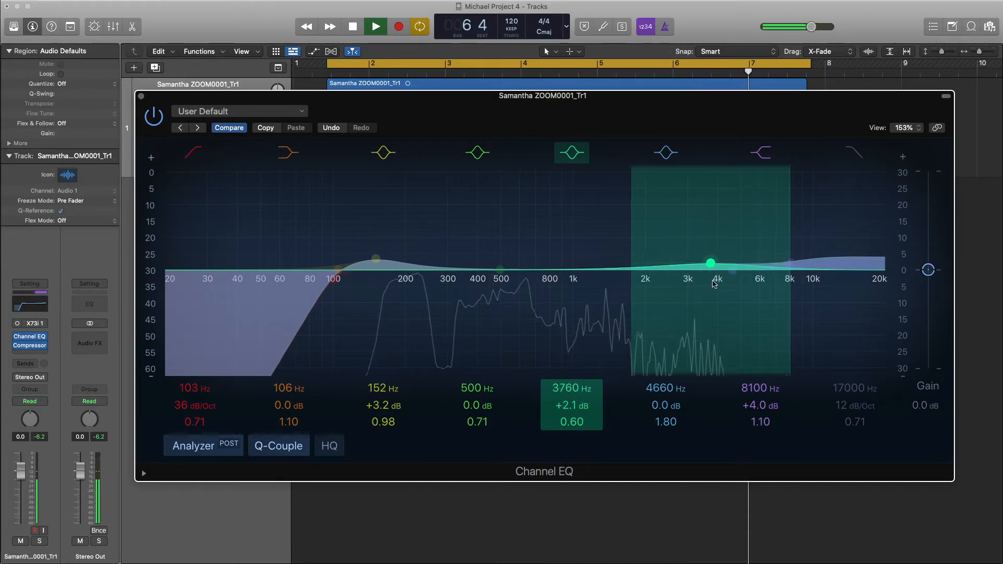
{"action": "left_click_drag", "start_coordinate": [584, 425], "coordinate": [583, 411]}
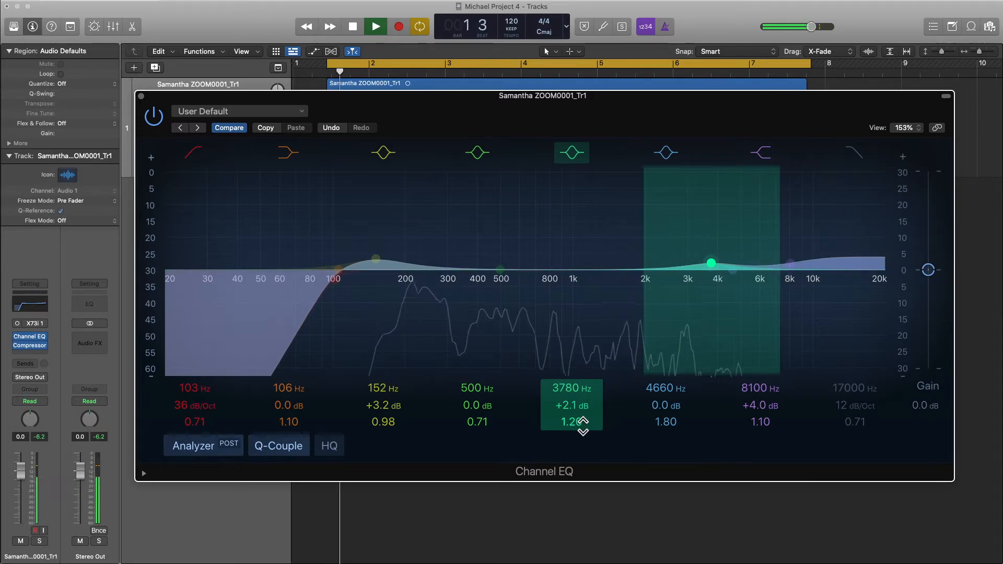
{"action": "left_click_drag", "start_coordinate": [711, 283], "coordinate": [735, 260]}
Move the 500 Hz bell to about 835 Hz at +0.2 dB and the 152 Hz bell to about 168 Hz at +3.1 dB.
{"action": "left_click_drag", "start_coordinate": [576, 289], "coordinate": [555, 282]}
{"action": "left_click", "coordinate": [376, 260]}
{"action": "key", "text": "space"}
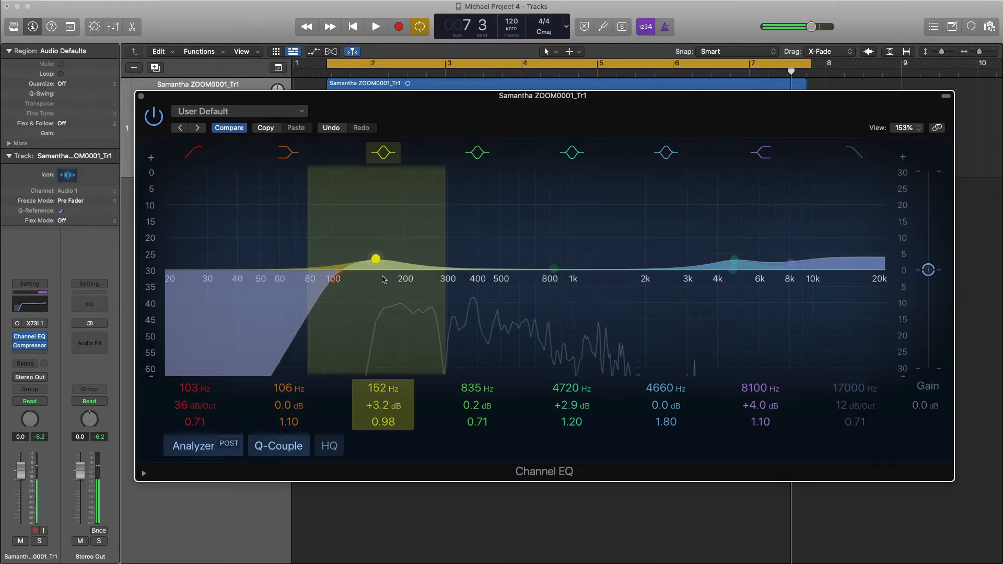
{"action": "left_click_drag", "start_coordinate": [376, 260], "coordinate": [387, 260]}
{"action": "left_click", "coordinate": [333, 279]}
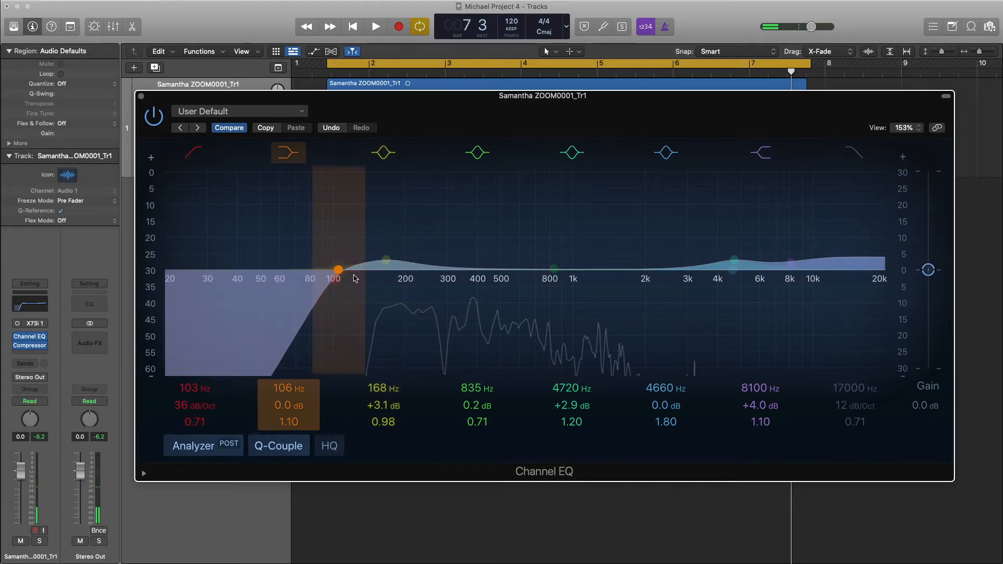
Adjust the high shelf to about 8250 Hz at +4.7 dB during playback, and close the Channel EQ.
{"action": "key", "text": "space"}
{"action": "left_click_drag", "start_coordinate": [790, 280], "coordinate": [791, 277]}
{"action": "key", "text": "space"}
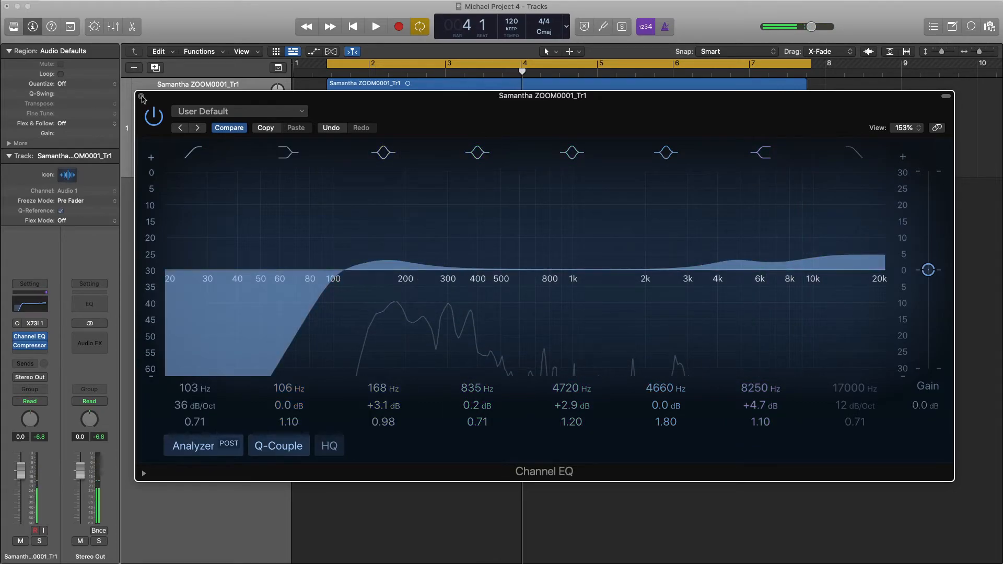
{"action": "left_click", "coordinate": [142, 96]}
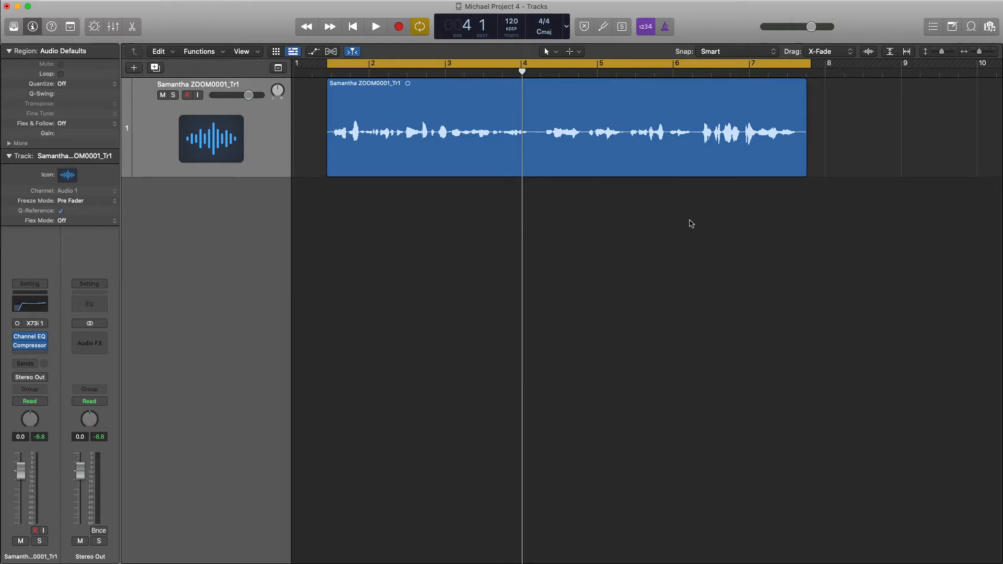
Audition the processed vocal and examine the waveform of its region.
{"action": "key", "text": "space"}
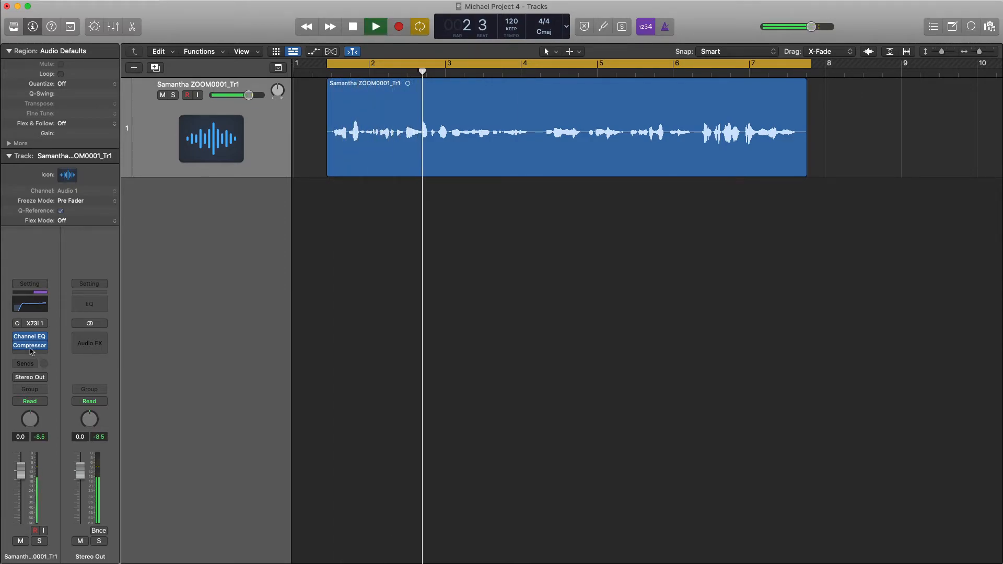
{"action": "key", "text": "space"}
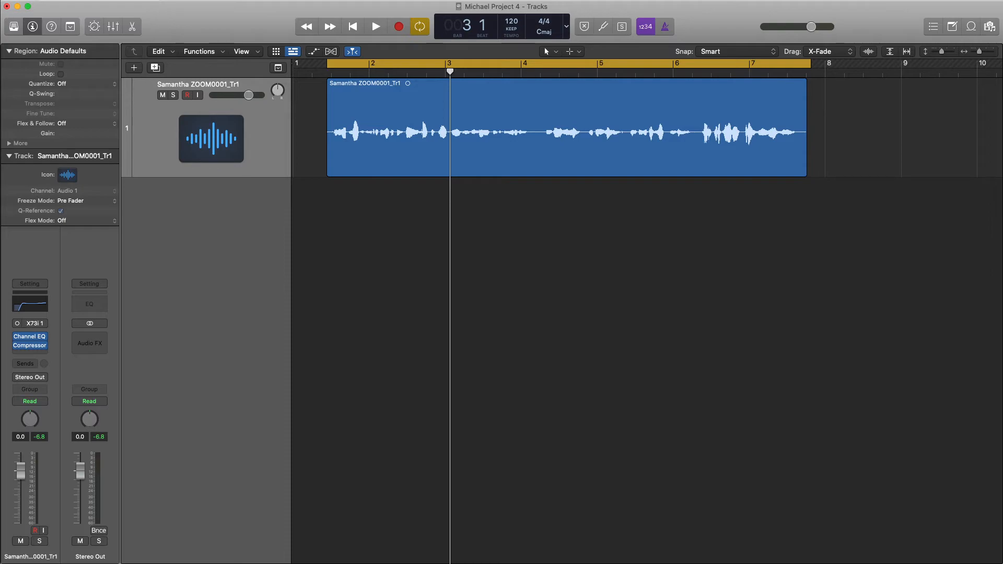
{"action": "left_click", "coordinate": [456, 156]}
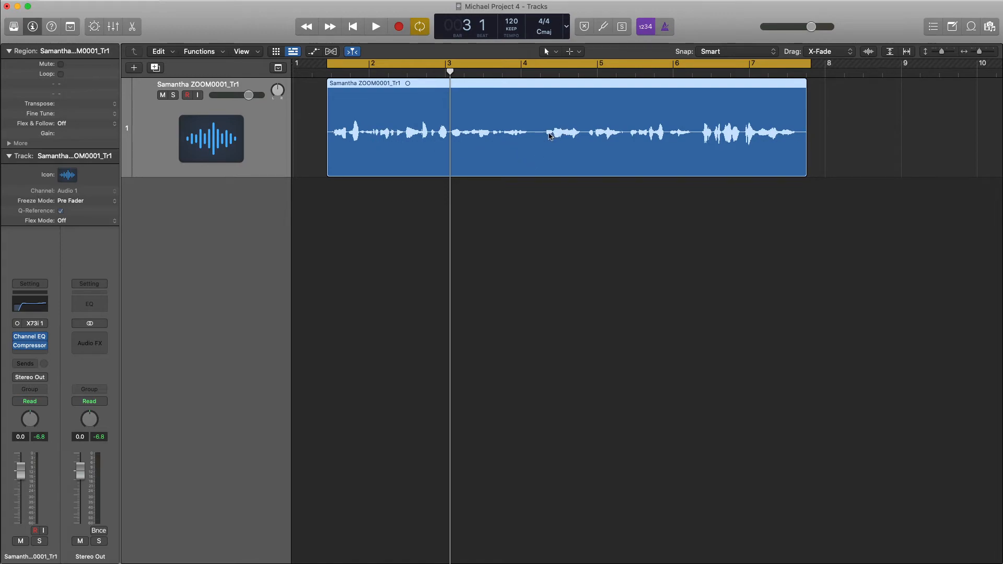
{"action": "scroll", "coordinate": [549, 135], "scroll_direction": "right", "scroll_amount": 2}
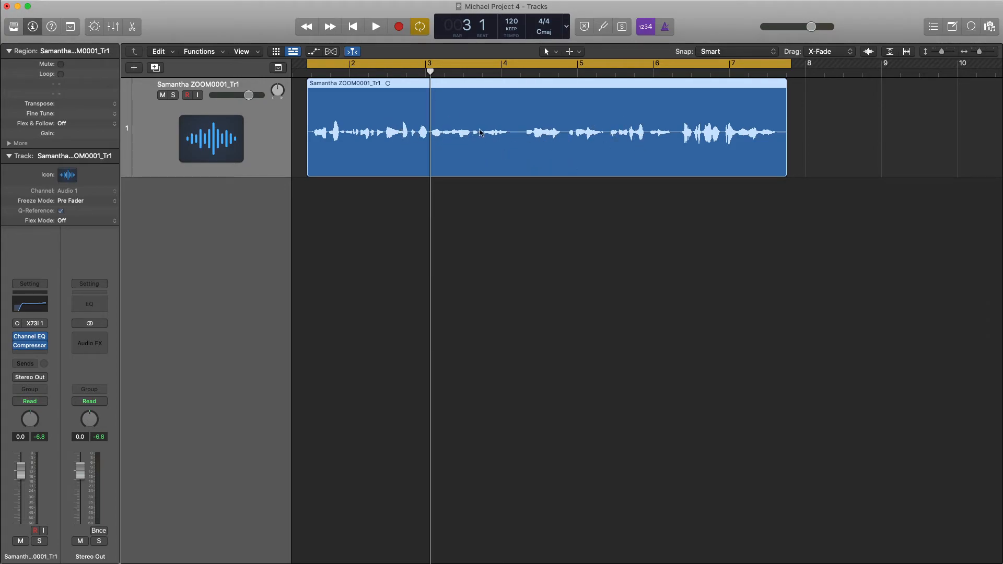
{"action": "scroll", "coordinate": [480, 132], "scroll_direction": "right", "scroll_amount": 1}
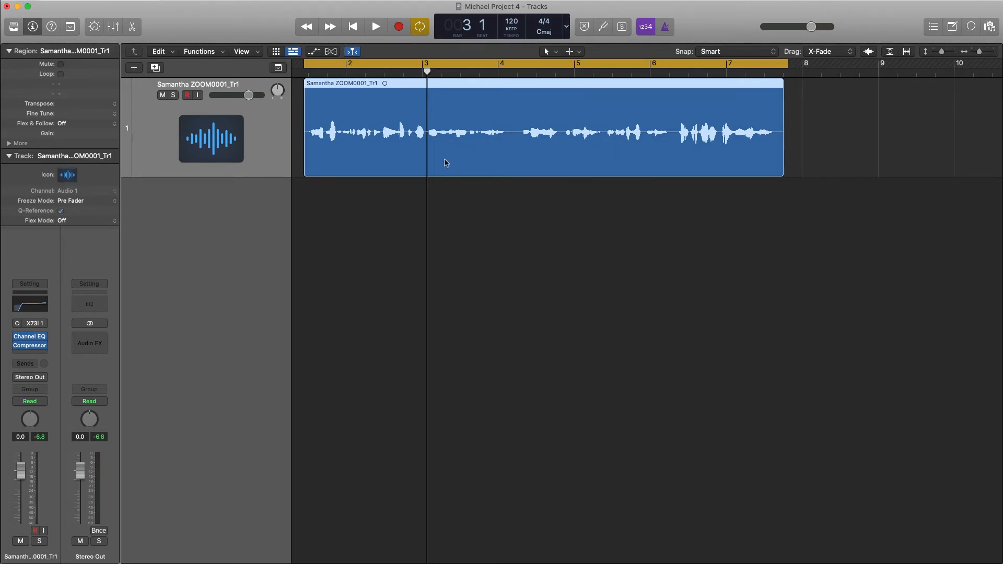
Rewind to bar 2 and play the vocal with the Channel EQ bypassed and the Compressor's output settings displayed.
{"action": "key", "text": "comma"}
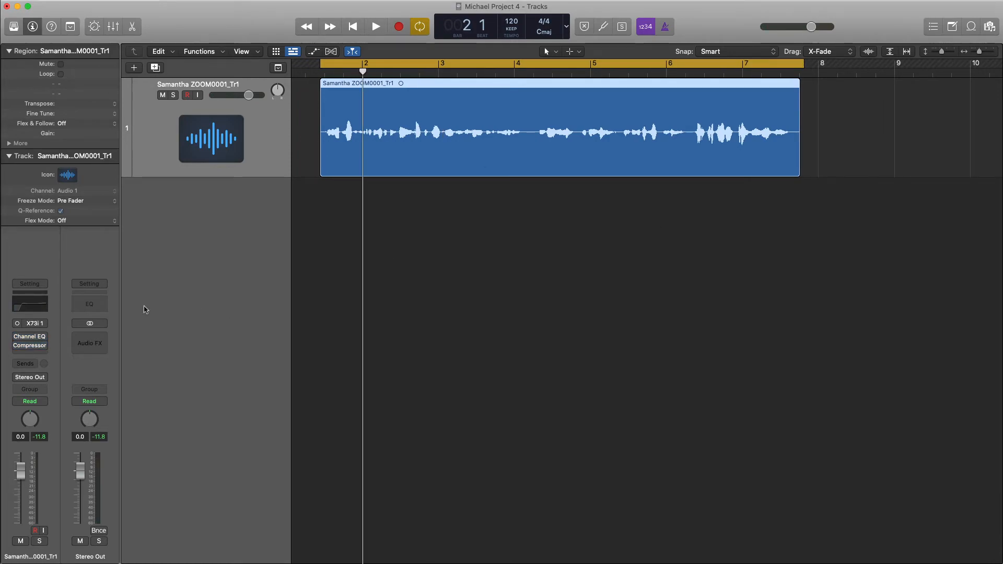
{"action": "left_click", "coordinate": [22, 349]}
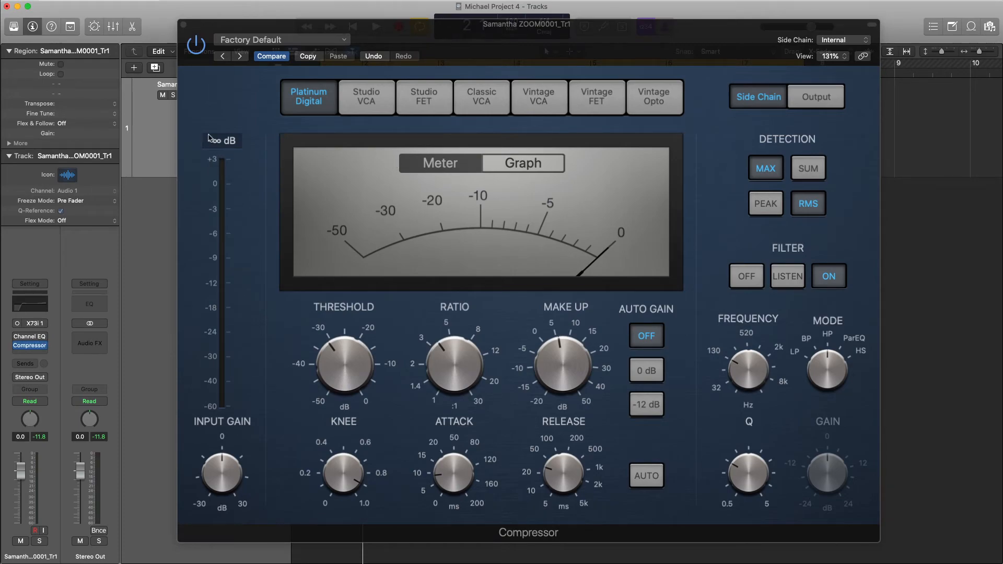
{"action": "left_click", "coordinate": [271, 26]}
{"action": "key", "text": "space"}
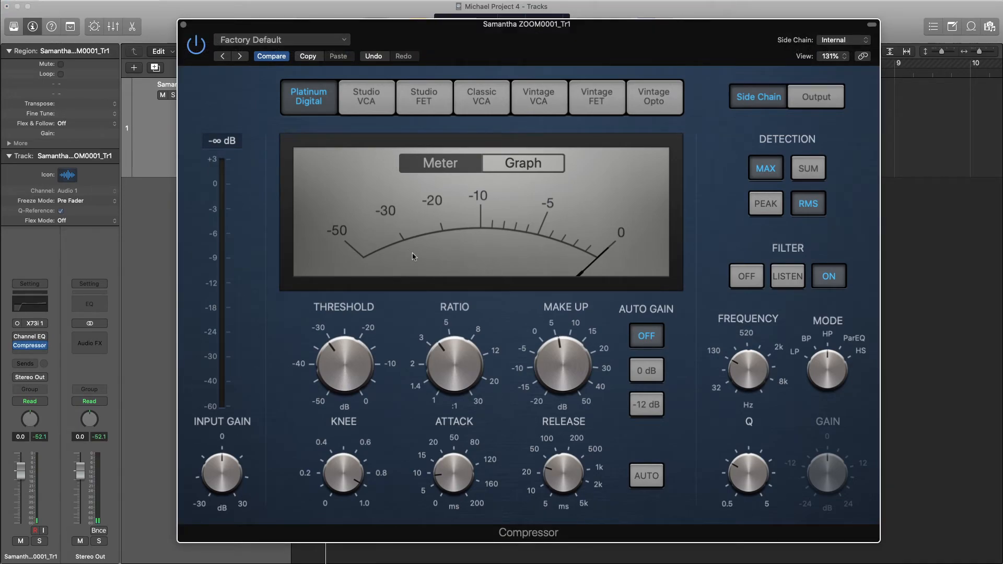
{"action": "left_click", "coordinate": [817, 104]}
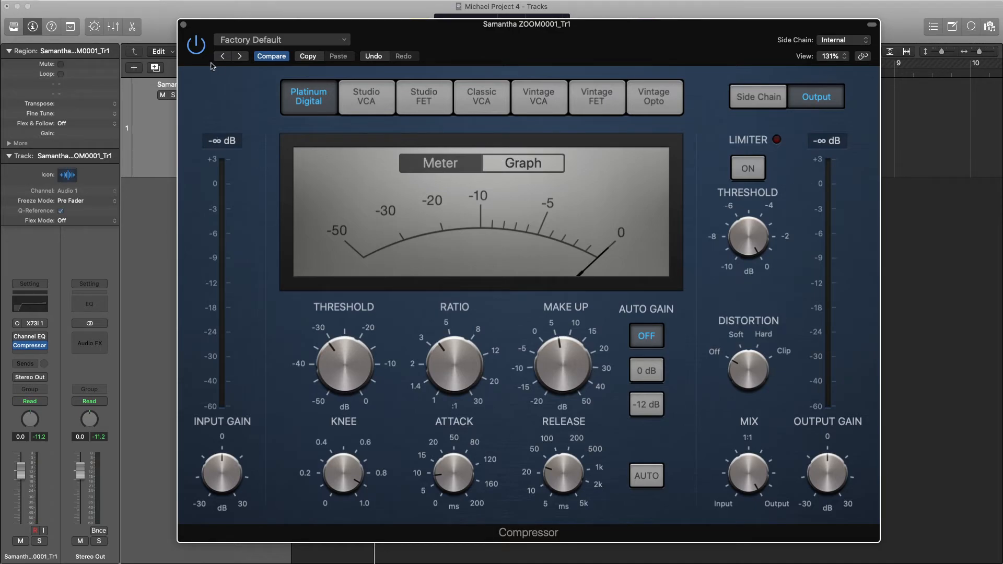
Compare the vocal with the Compressor bypassed and active, and set its make-up gain to 5.0 dB.
{"action": "mouse_move", "coordinate": [331, 321]}
{"action": "left_click", "coordinate": [196, 45]}
{"action": "left_click", "coordinate": [203, 48]}
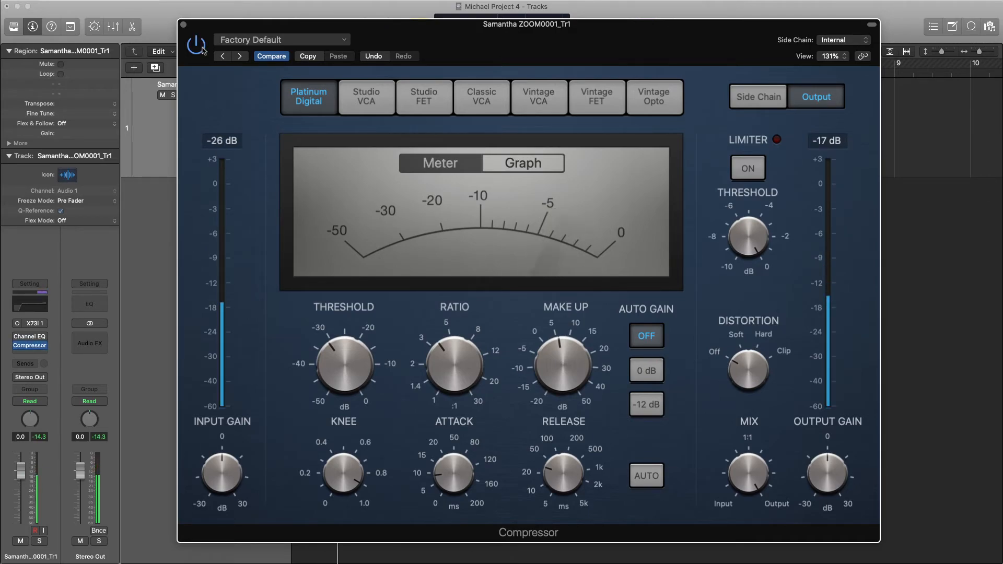
{"action": "left_click_drag", "start_coordinate": [561, 354], "coordinate": [561, 358]}
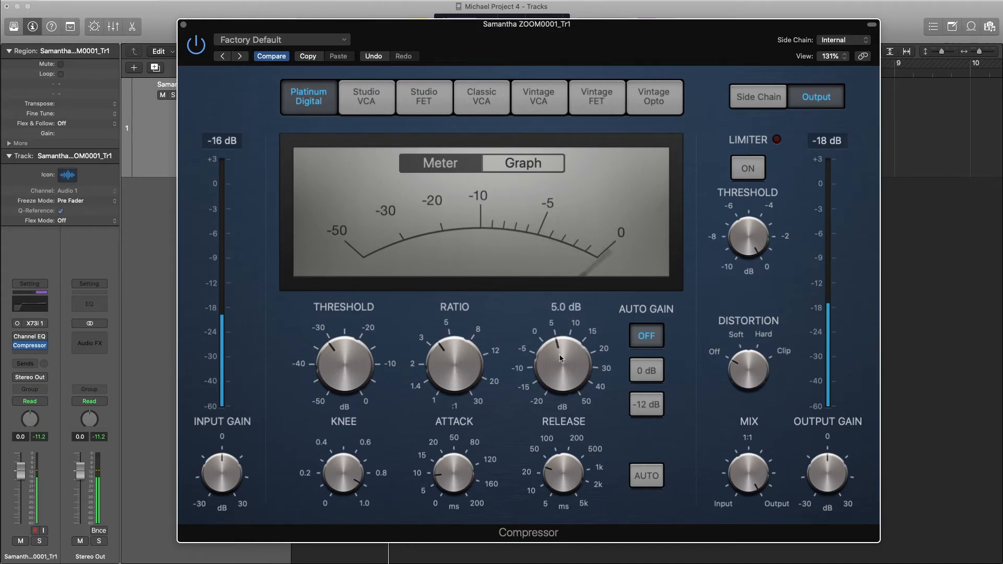
Bypass the Compressor, close its window and stop playback.
{"action": "left_click", "coordinate": [340, 370]}
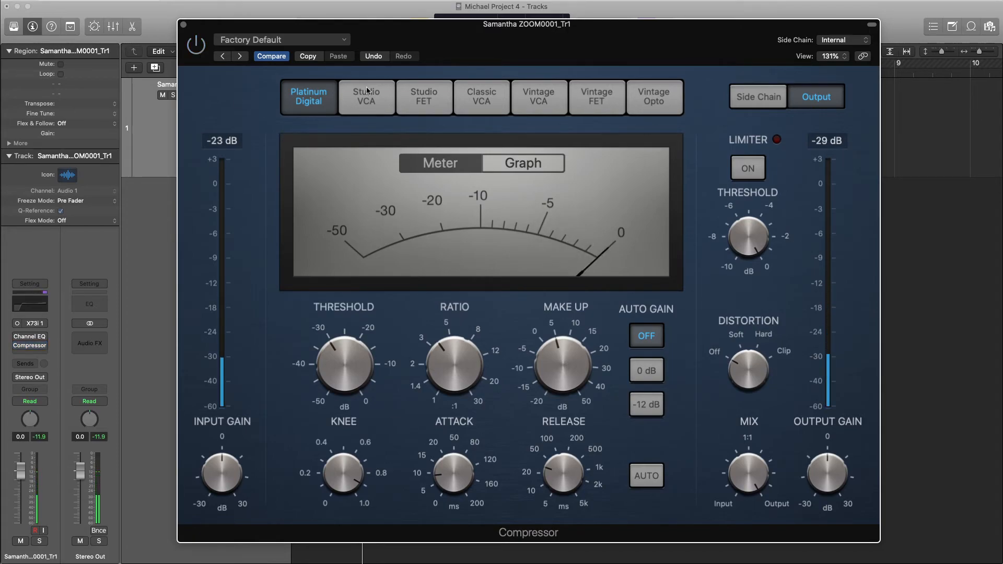
{"action": "left_click_drag", "start_coordinate": [425, 27], "coordinate": [456, 21]}
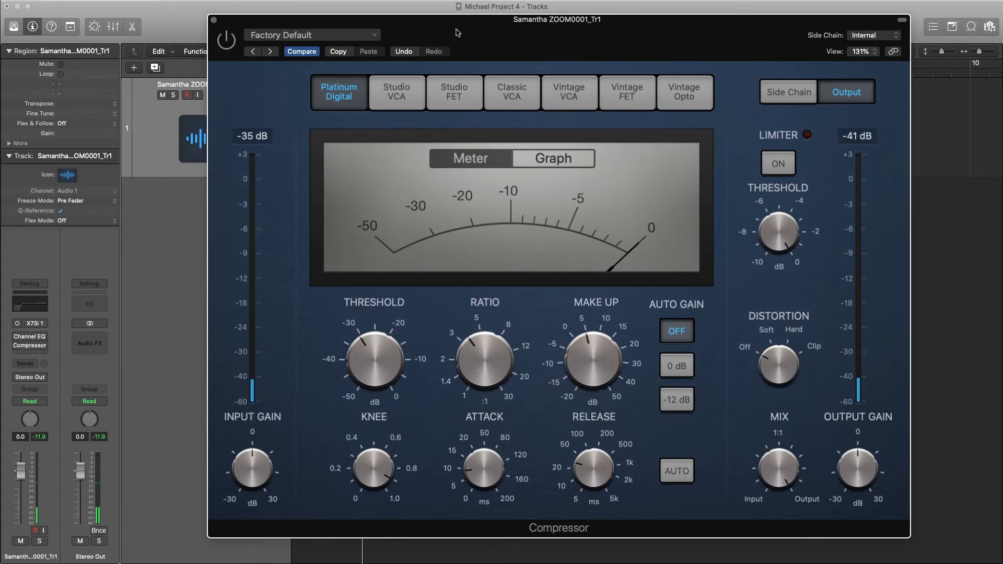
{"action": "left_click", "coordinate": [214, 20]}
{"action": "key", "text": "space"}
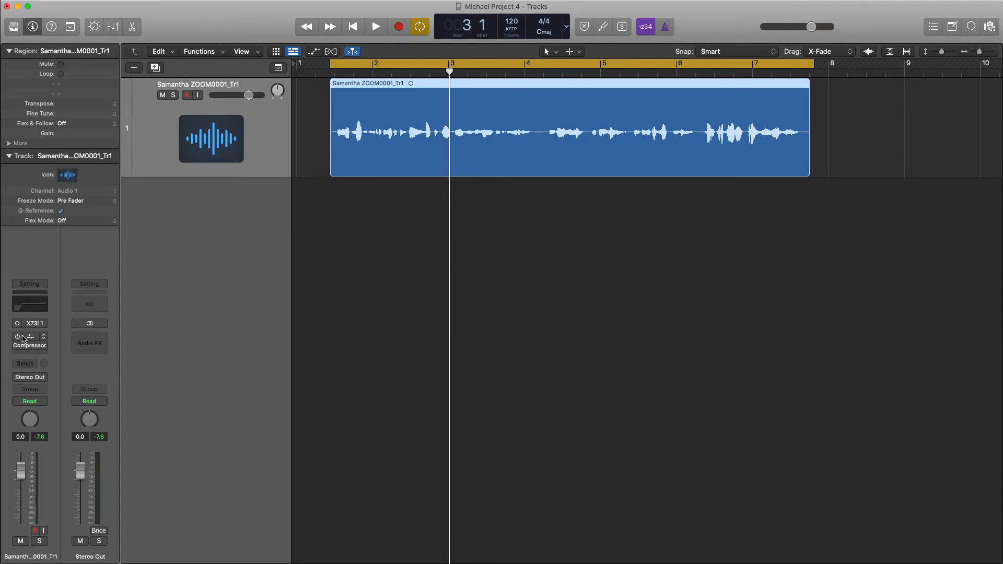
Play the vocal without effects, re-enable the Channel EQ and Compressor during playback to compare the sound, and stop.
{"action": "key", "text": "shift+space"}
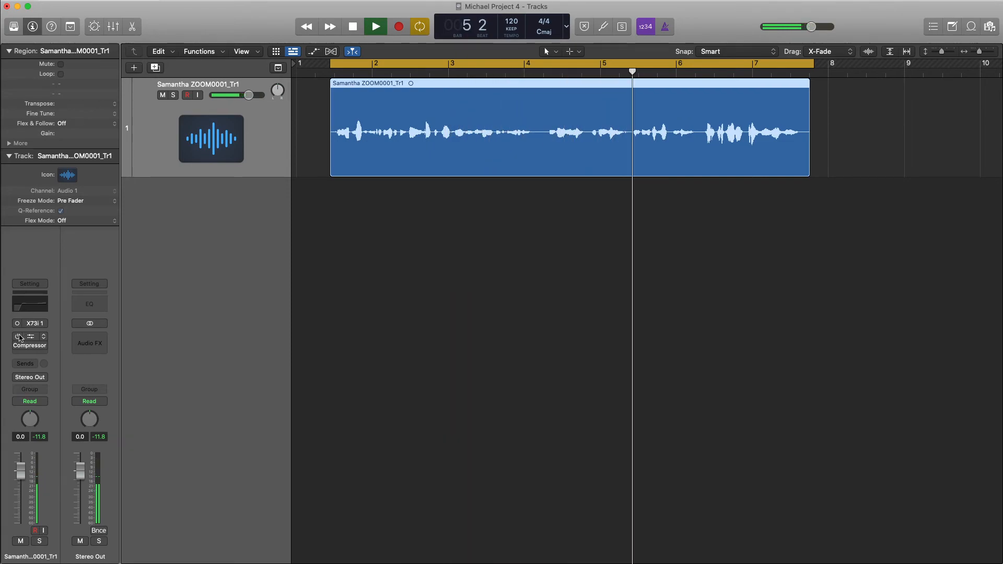
{"action": "left_click", "coordinate": [19, 336]}
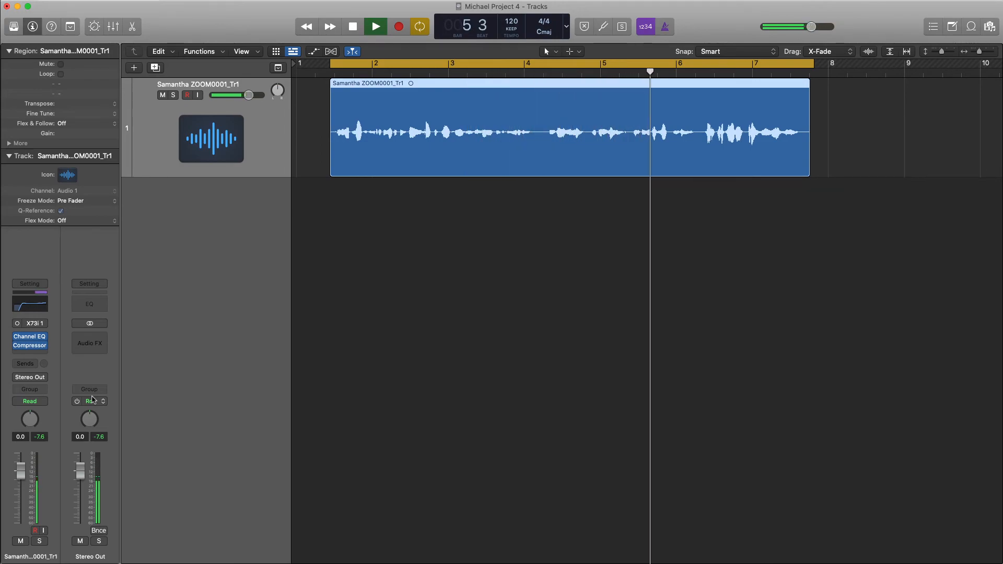
{"action": "key", "text": "space"}
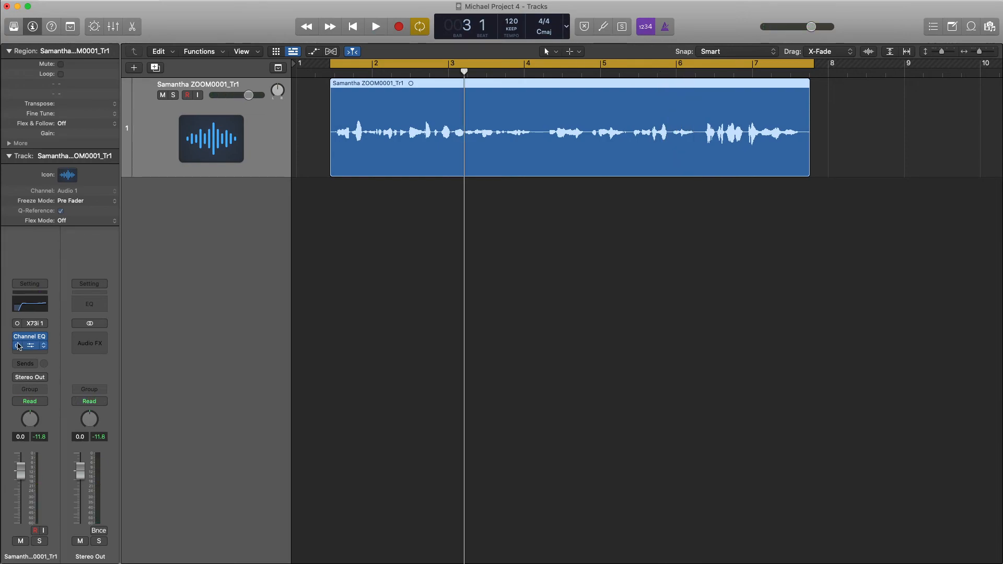